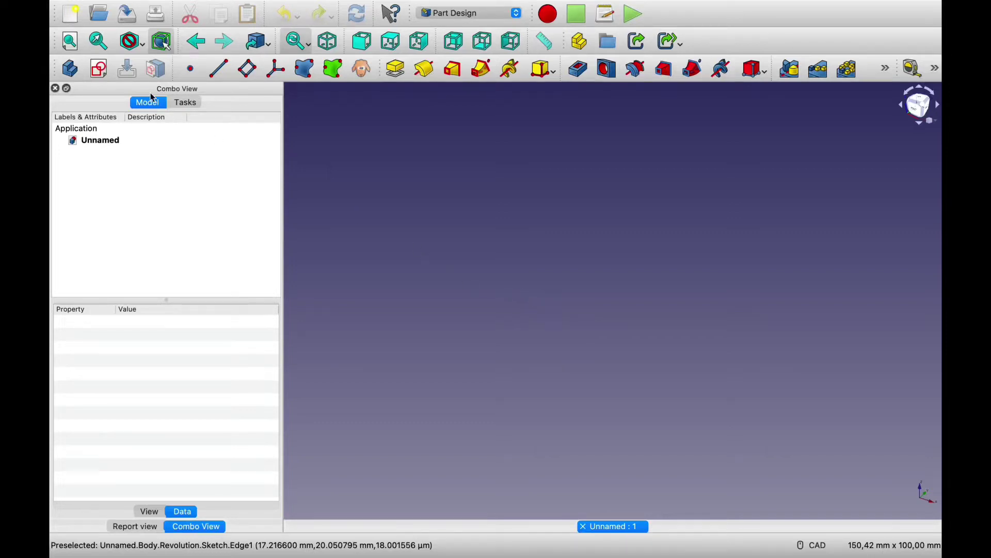
# Create a new body and start a sketch on its XY plane
pyautogui.click(69, 72)
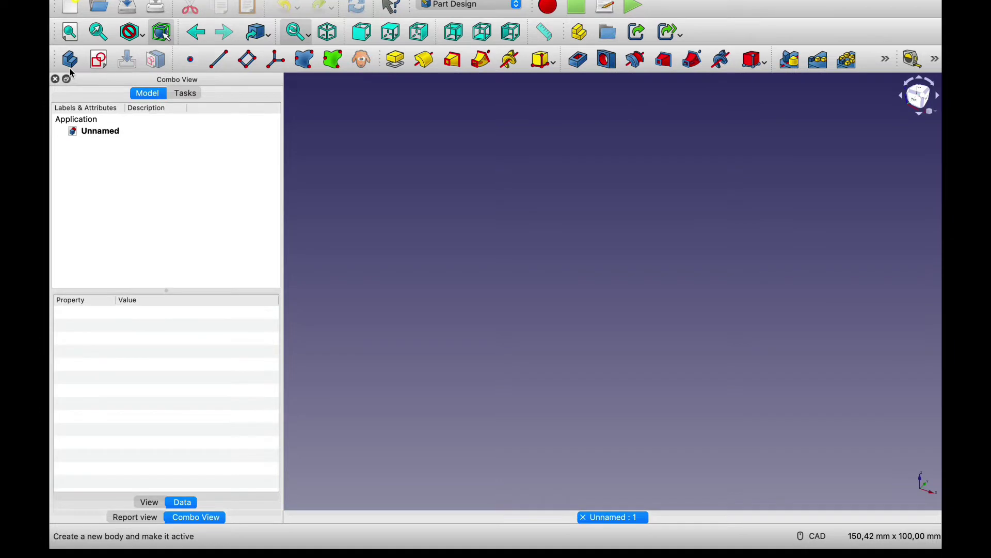
pyautogui.click(69, 69)
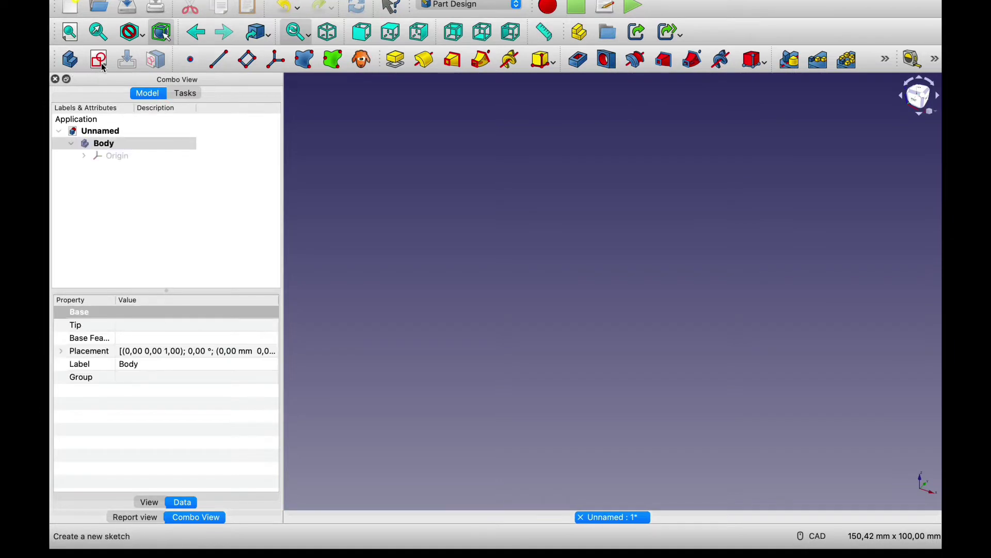
pyautogui.click(102, 66)
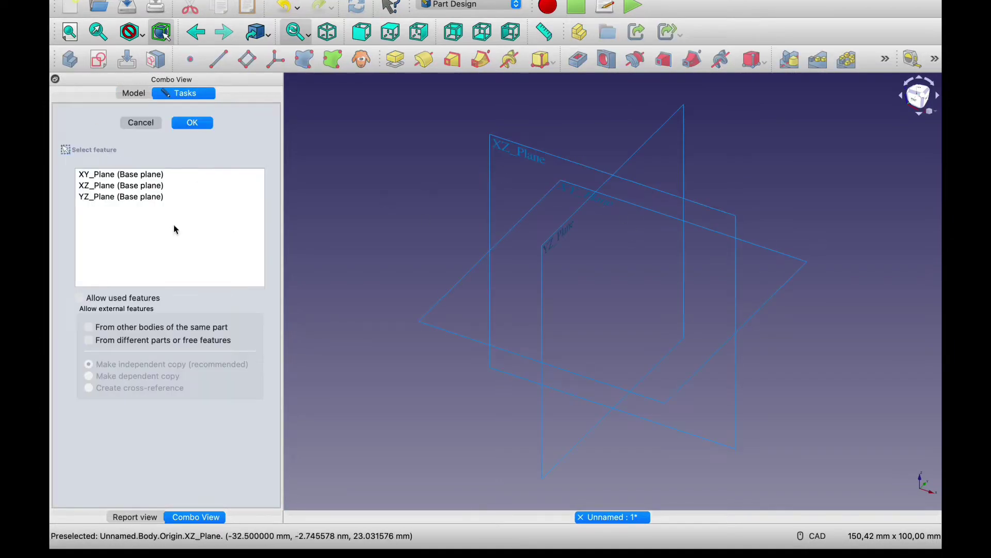
pyautogui.click(107, 179)
pyautogui.click(206, 124)
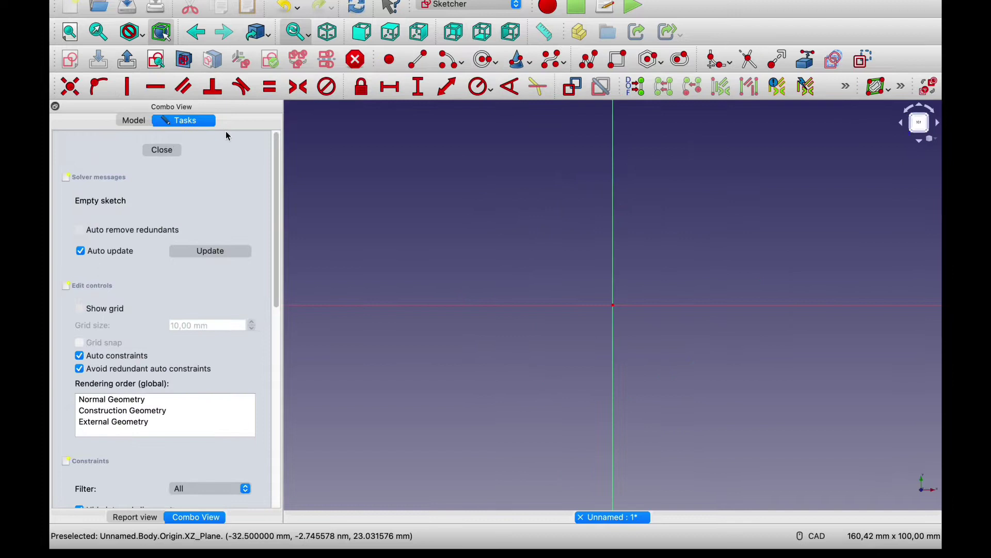
# Sketch a closed eight-line stepped profile about 30 mm wide and 32 mm tall, above the horizontal axis and clear of the vertical axis
pyautogui.click(418, 59)
pyautogui.moveTo(742, 209); pyautogui.dragTo(571, 244, button='middle')
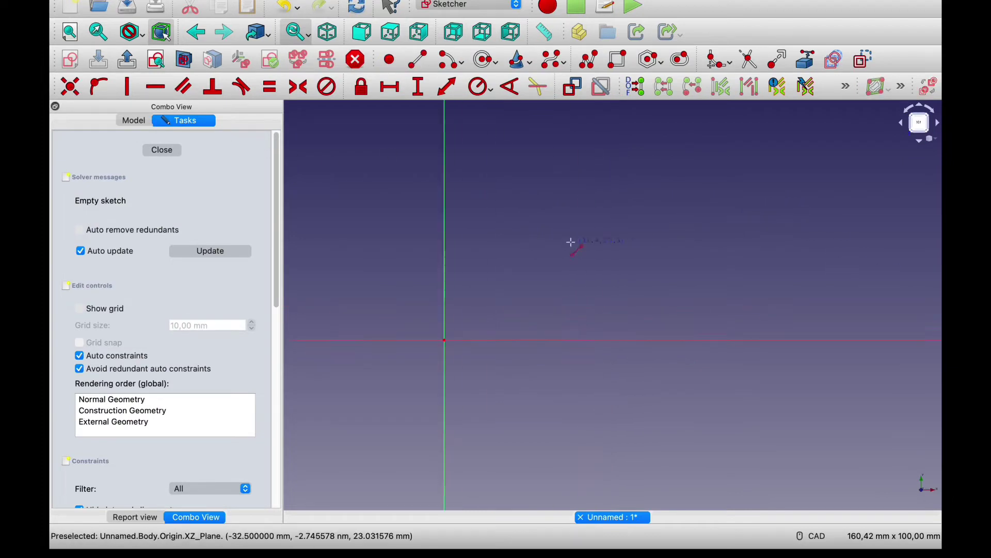
pyautogui.click(482, 294)
pyautogui.click(528, 295)
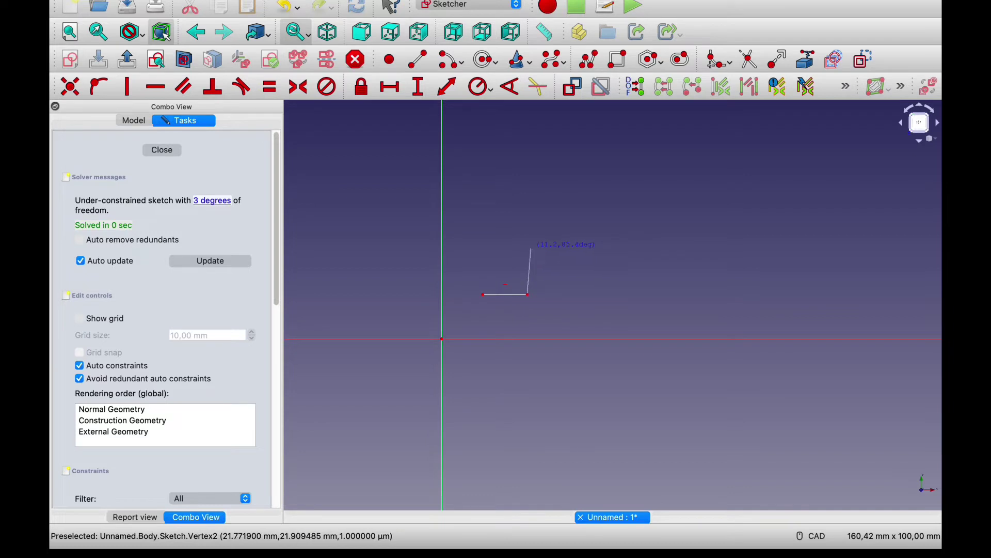
pyautogui.click(531, 249)
pyautogui.click(600, 207)
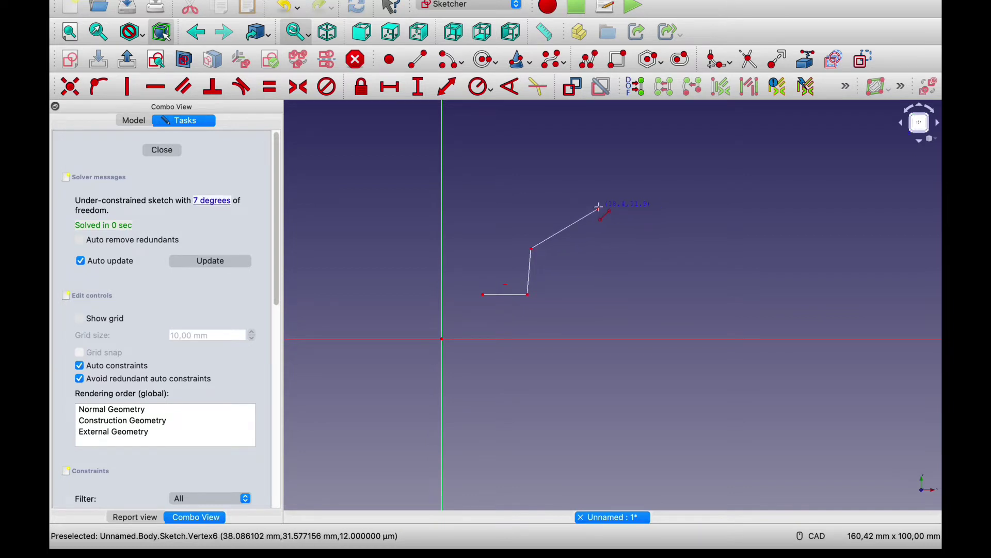
pyautogui.click(599, 164)
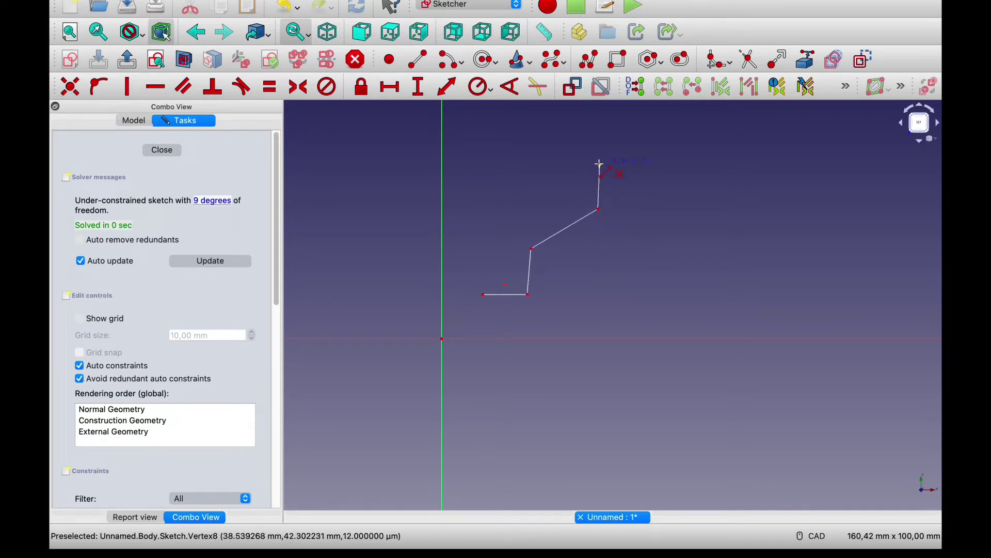
pyautogui.click(509, 164)
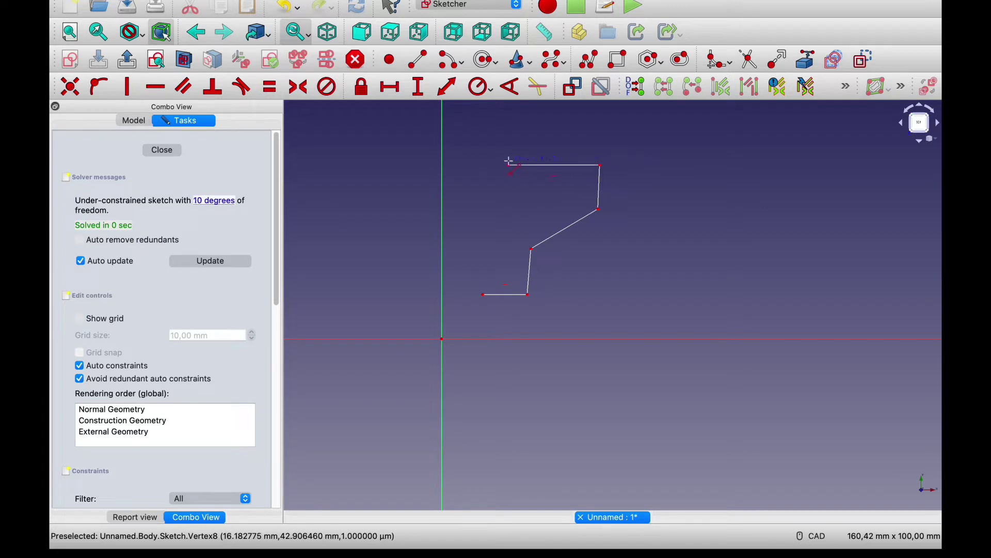
pyautogui.click(503, 213)
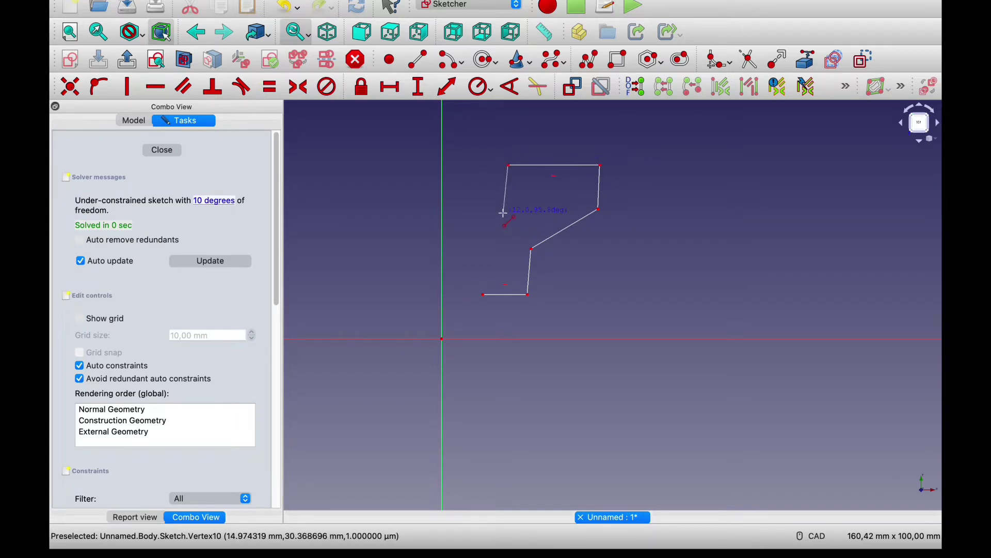
pyautogui.click(476, 229)
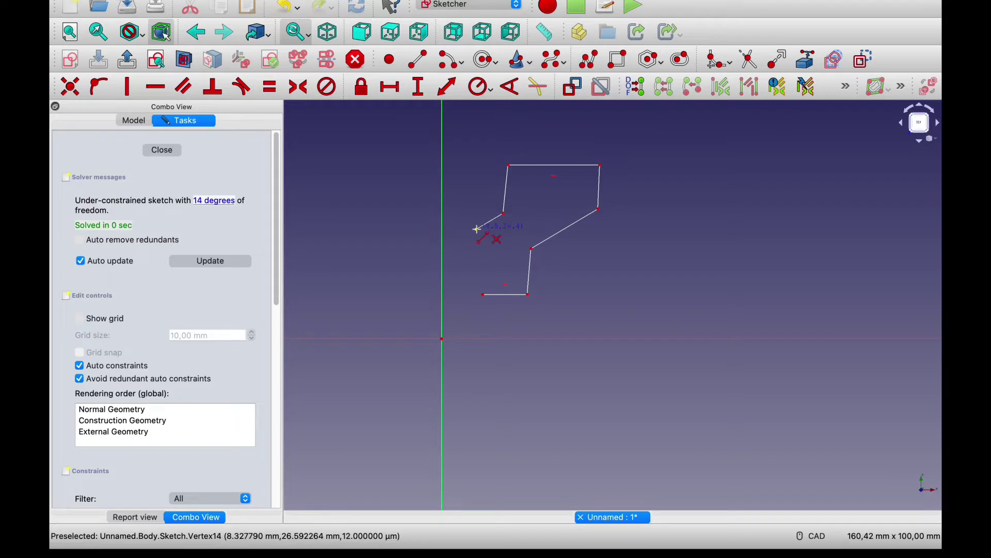
pyautogui.click(483, 294)
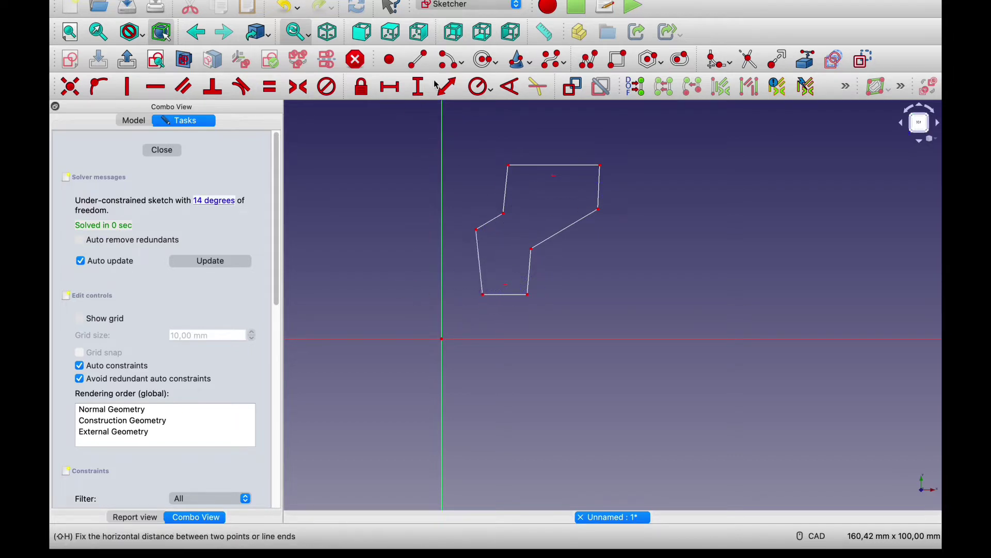
# Constrain the four near-vertical lines of the profile, two in the lower part and two in the upper part, to be vertical
pyautogui.click(479, 257)
pyautogui.click(600, 335)
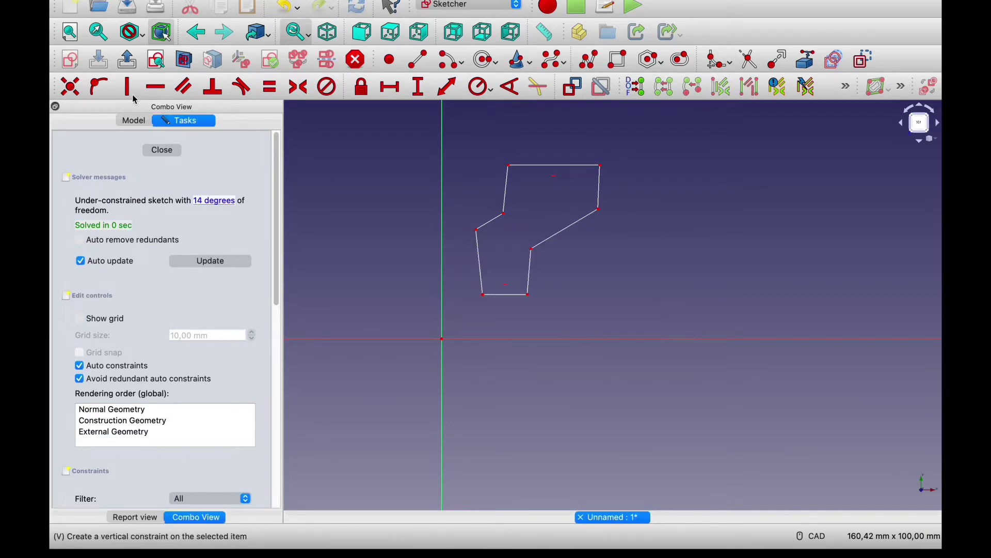
pyautogui.click(480, 274)
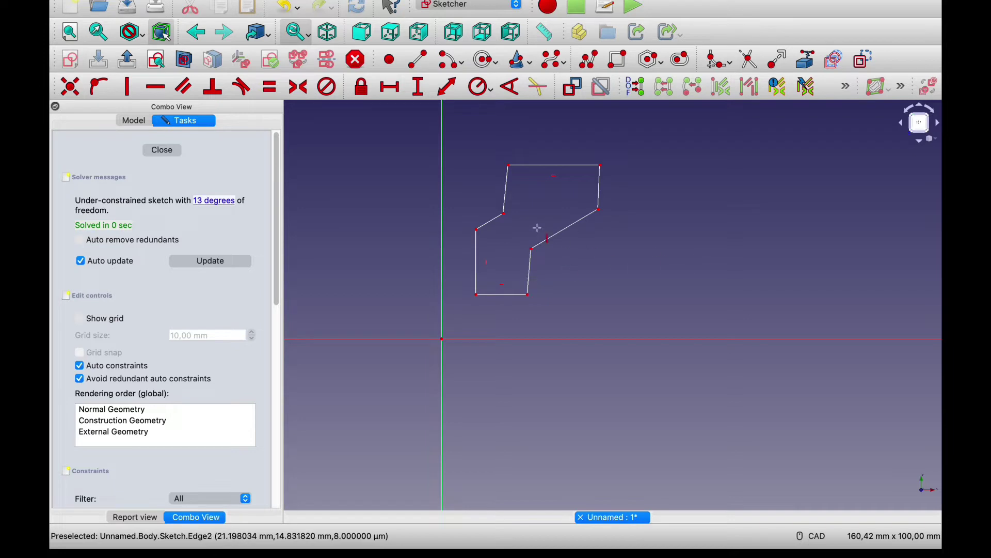
pyautogui.click(530, 268)
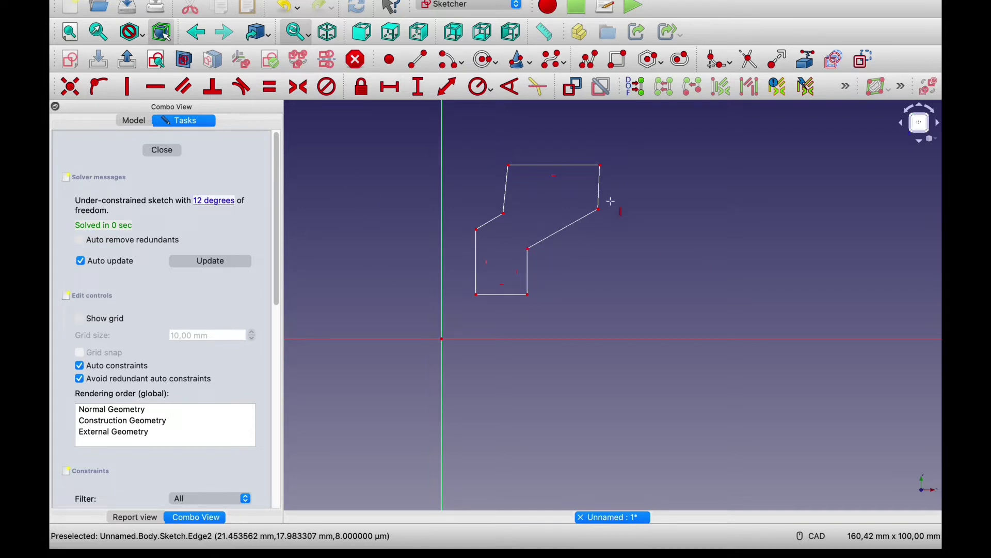
pyautogui.click(507, 190)
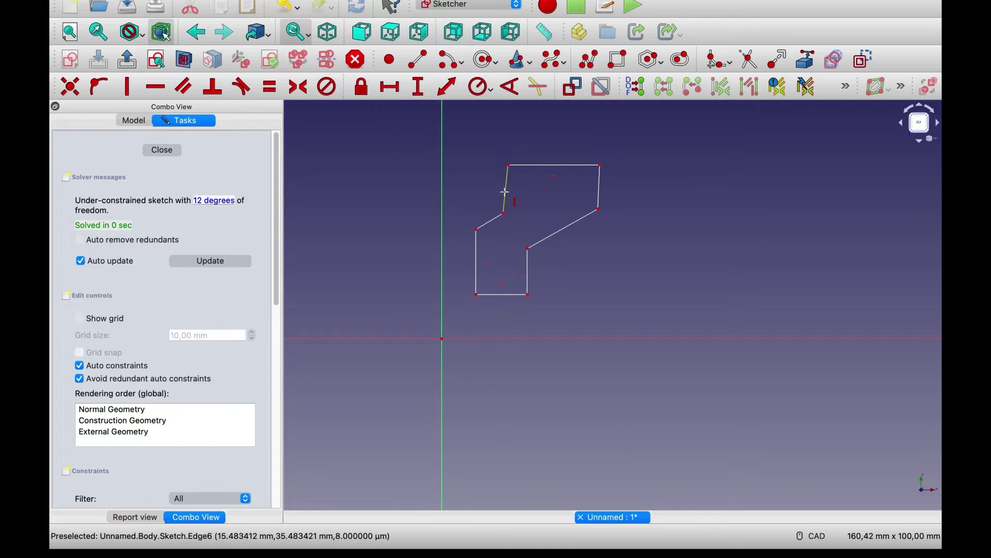
pyautogui.click(601, 191)
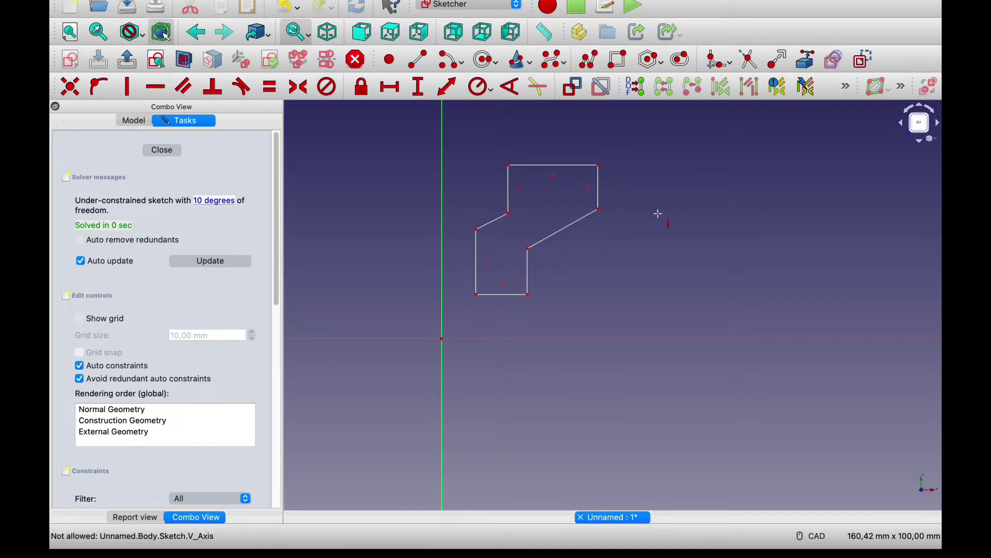
# Close the sketch and revolve the profile 360° about the vertical sketch axis, with the direction reversed
pyautogui.click(178, 152)
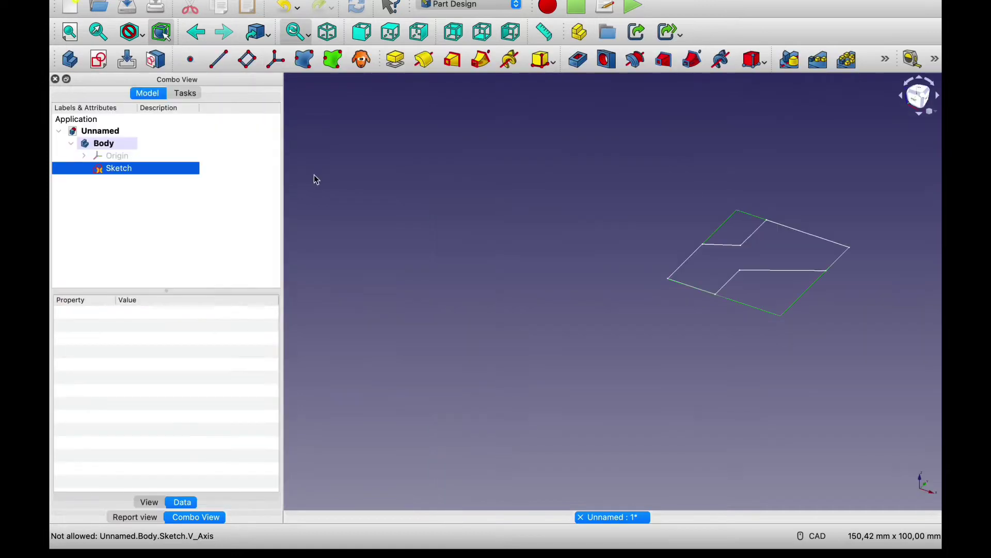
pyautogui.click(424, 61)
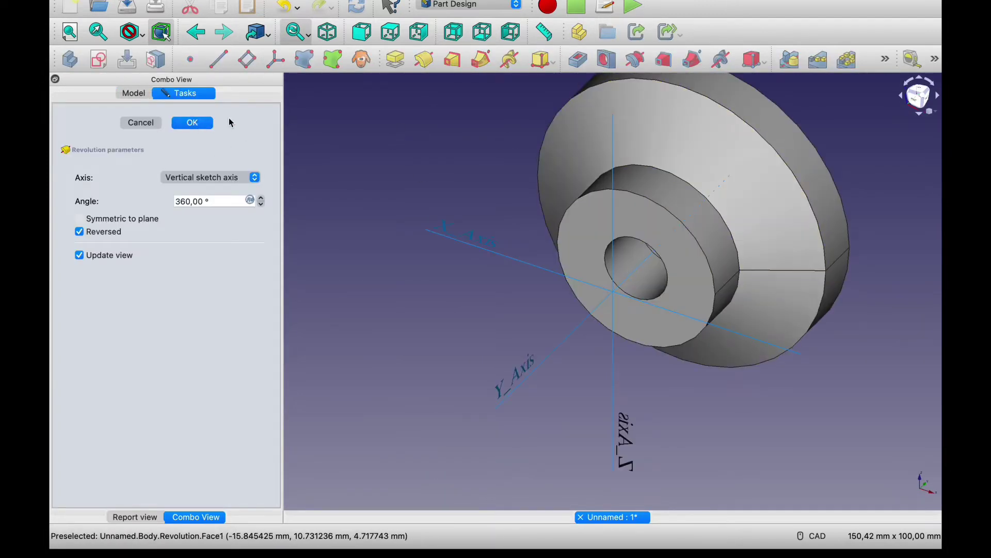
pyautogui.click(209, 123)
pyautogui.moveTo(517, 178); pyautogui.dragTo(334, 122, button='middle')
# Reopen the revolution's sketch and make the two lower vertical lines of the profile equal in length
pyautogui.doubleClick(100, 173)
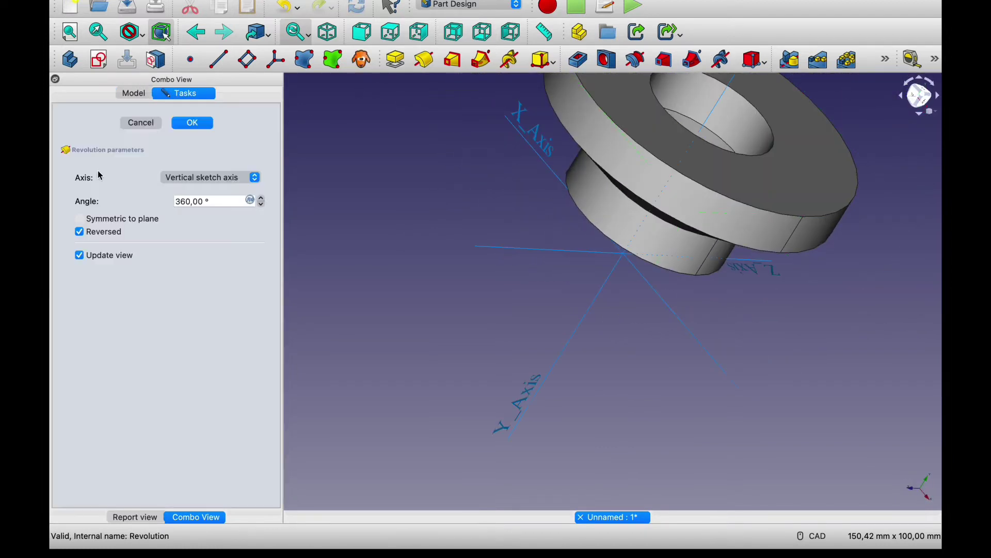
pyautogui.click(143, 122)
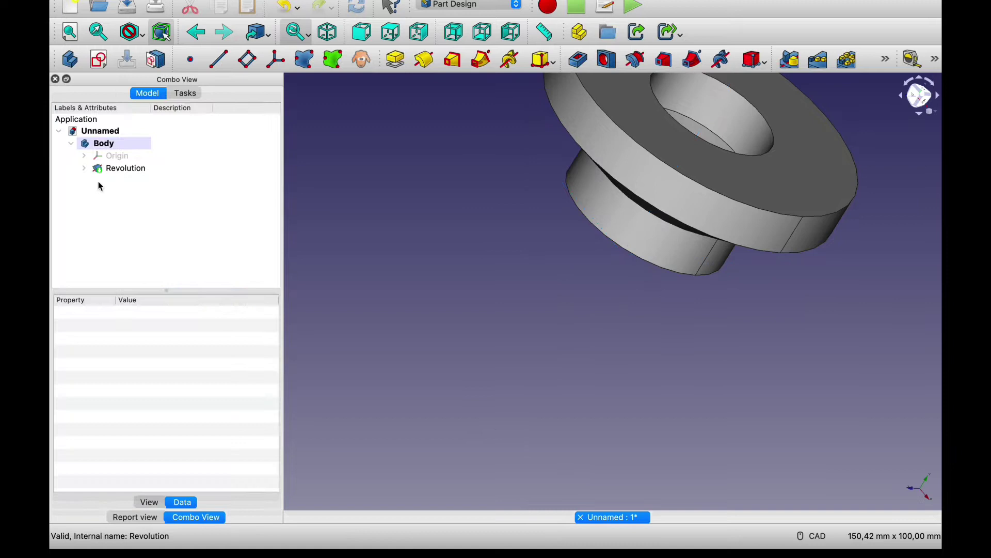
pyautogui.click(84, 168)
pyautogui.doubleClick(117, 180)
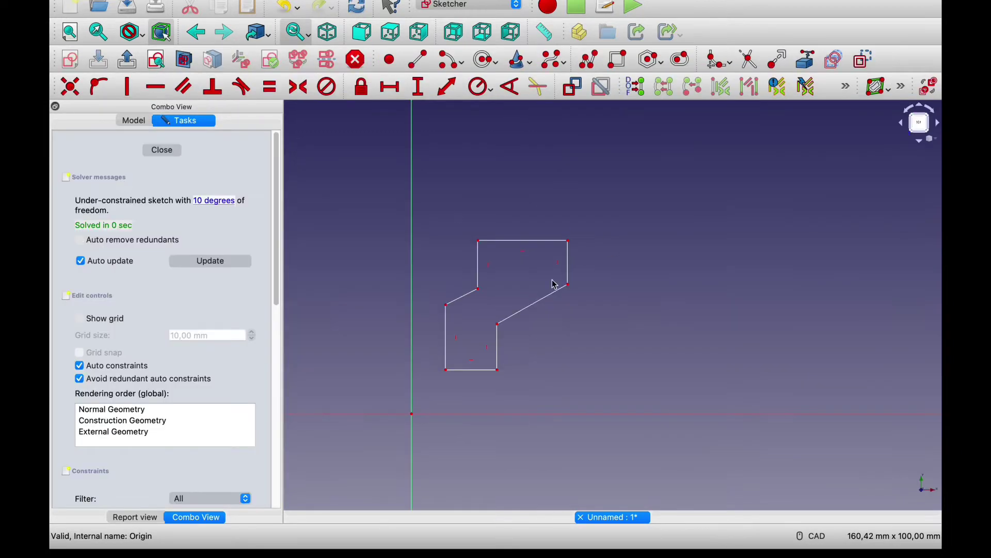
pyautogui.scroll(4, 505, 295)
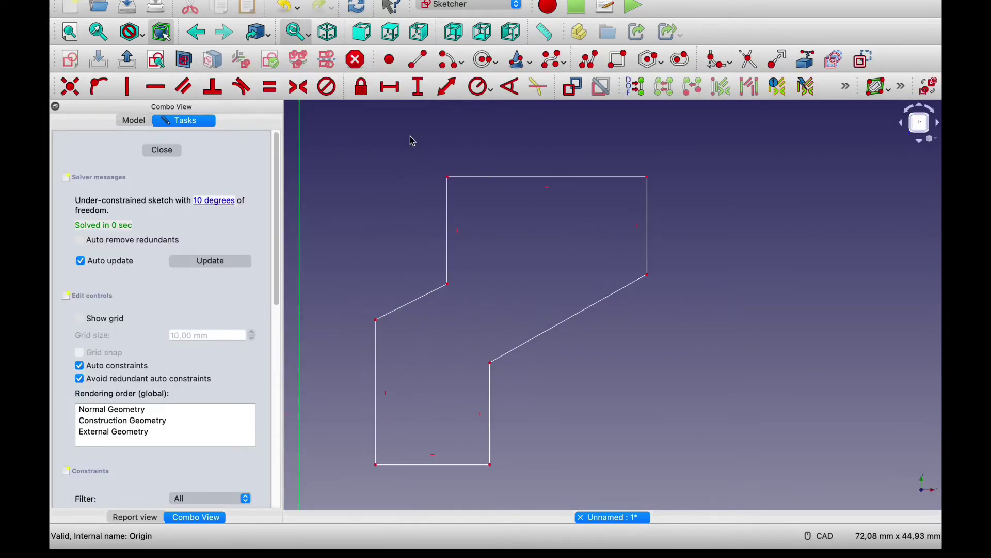
pyautogui.click(376, 339)
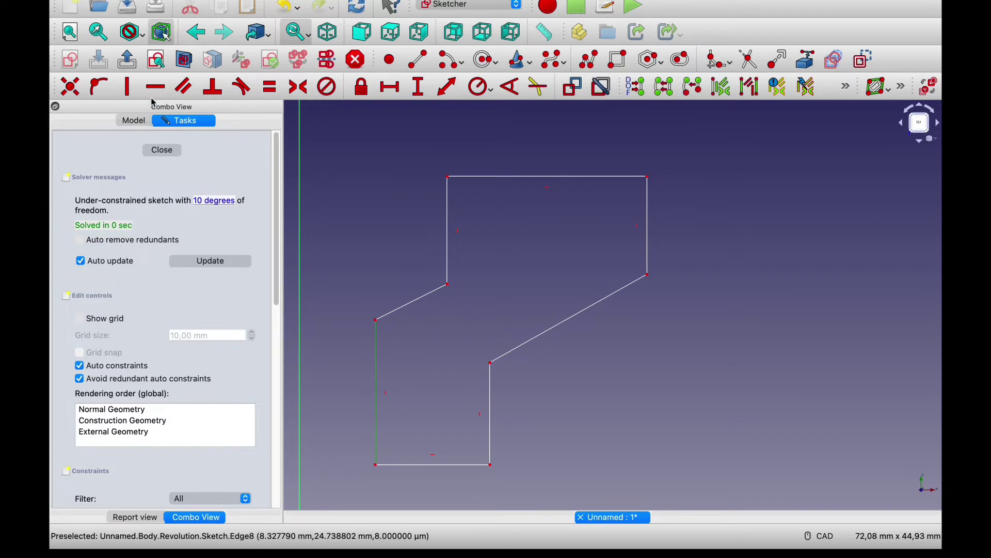
pyautogui.click(268, 88)
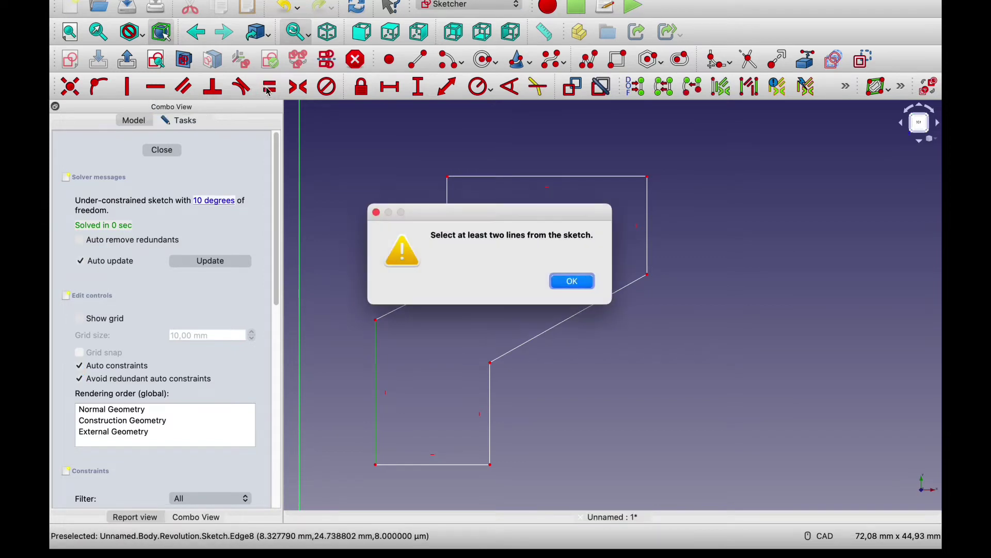
pyautogui.click(573, 282)
pyautogui.click(491, 391)
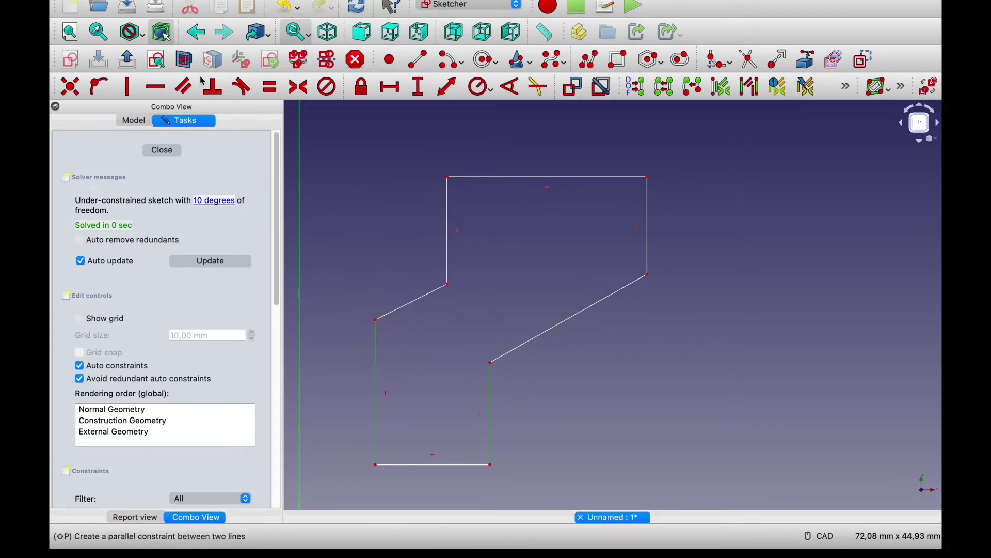
pyautogui.click(270, 87)
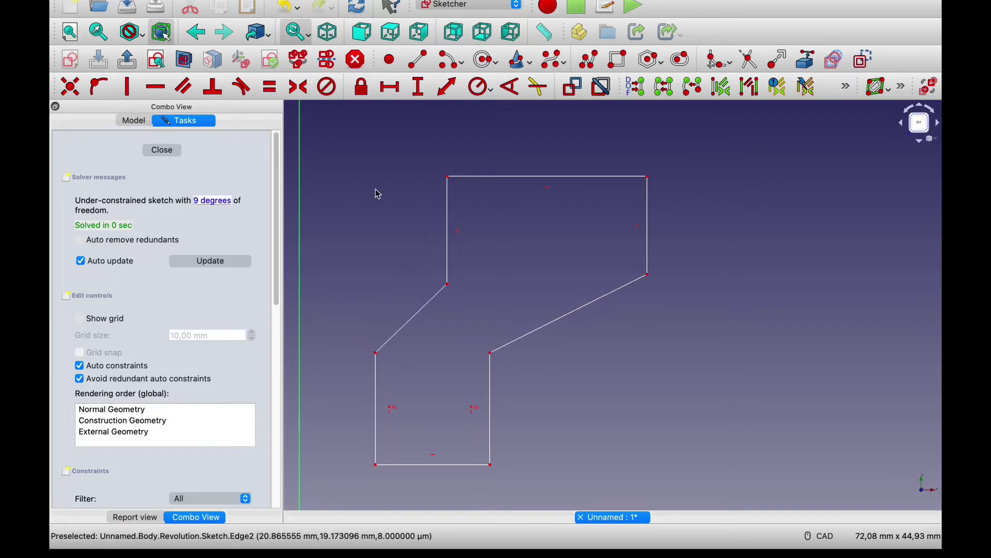
# Make the two upper vertical lines of the profile equal in length
pyautogui.click(448, 220)
pyautogui.click(647, 217)
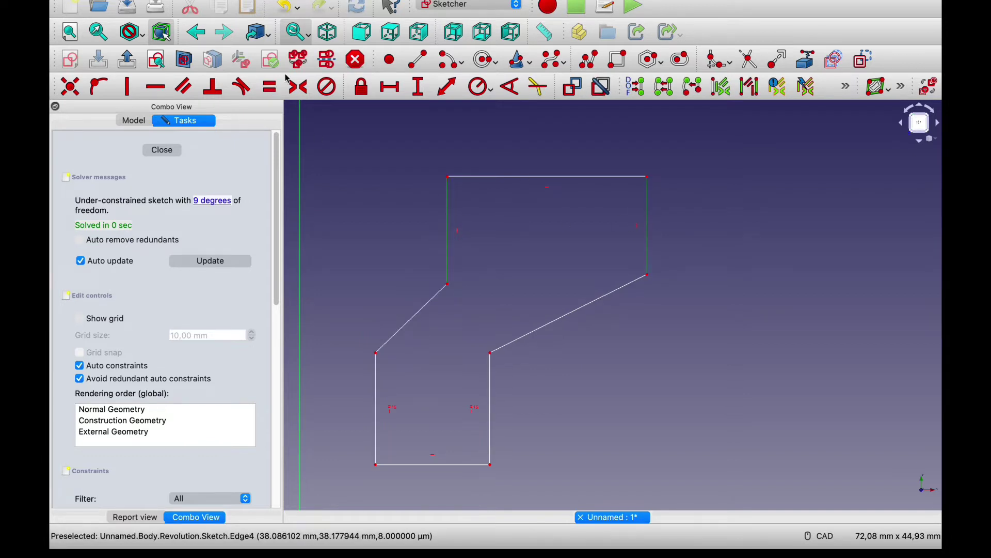
pyautogui.click(270, 87)
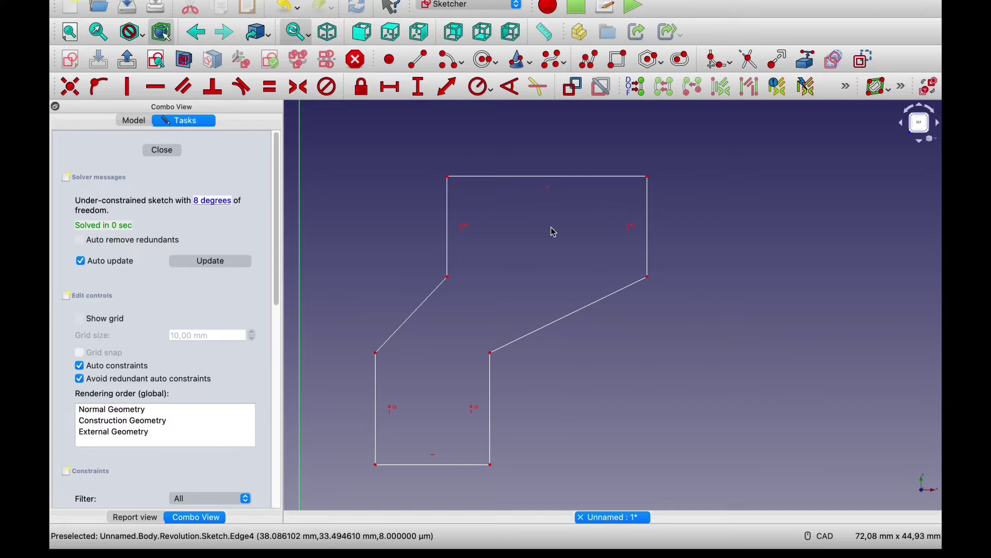
# Make the profile's bottom and top horizontal lines equal in length and close the sketch
pyautogui.click(504, 180)
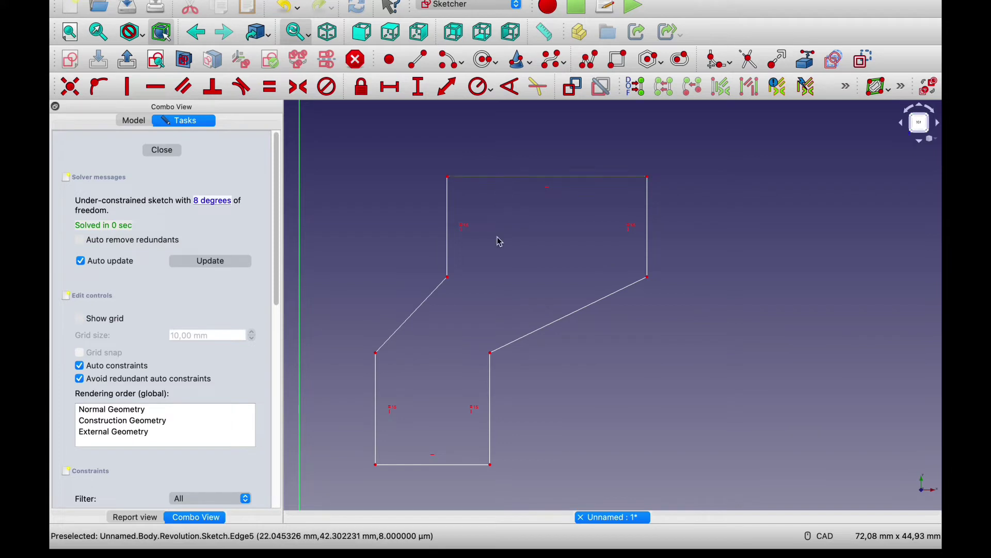
pyautogui.click(452, 466)
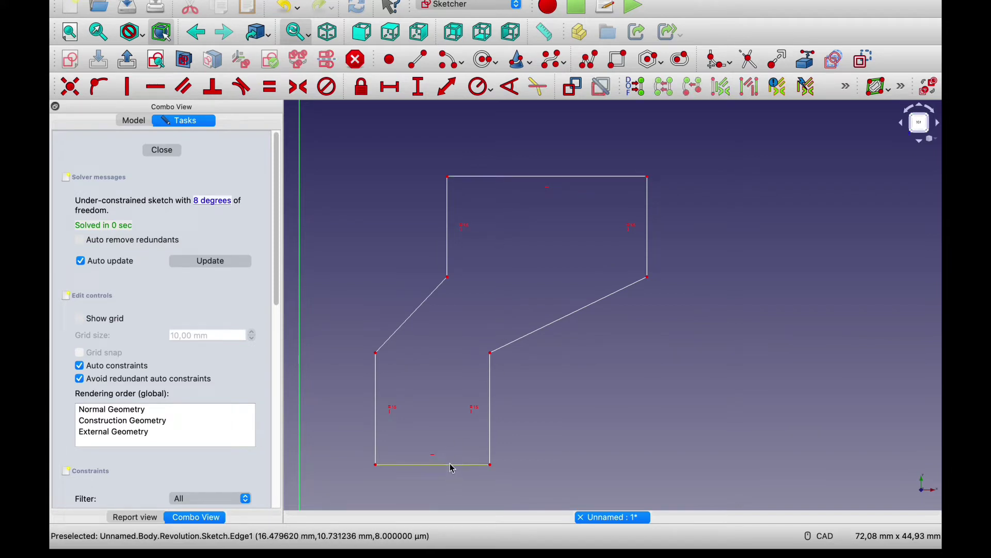
pyautogui.click(532, 178)
pyautogui.click(270, 86)
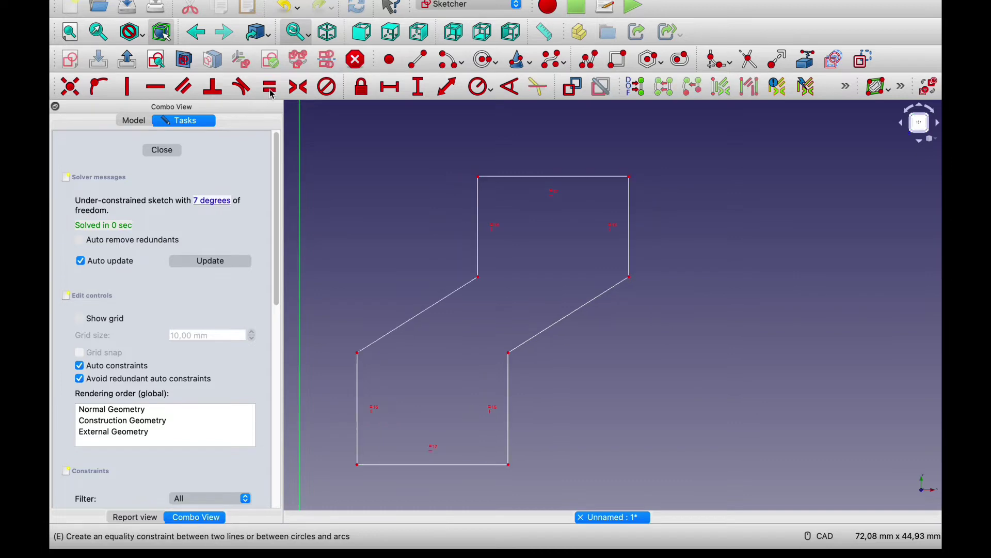
pyautogui.scroll(-4, 625, 304)
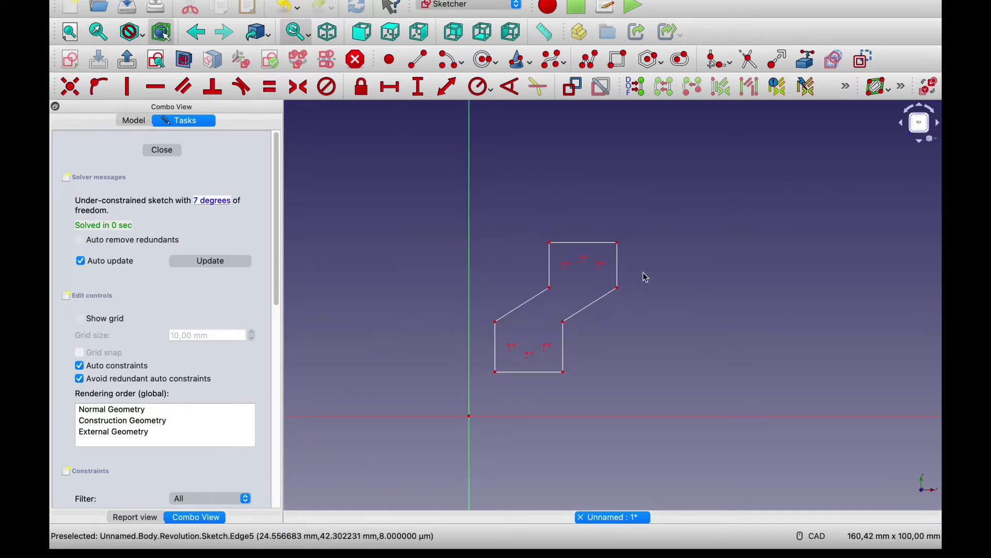
pyautogui.click(174, 155)
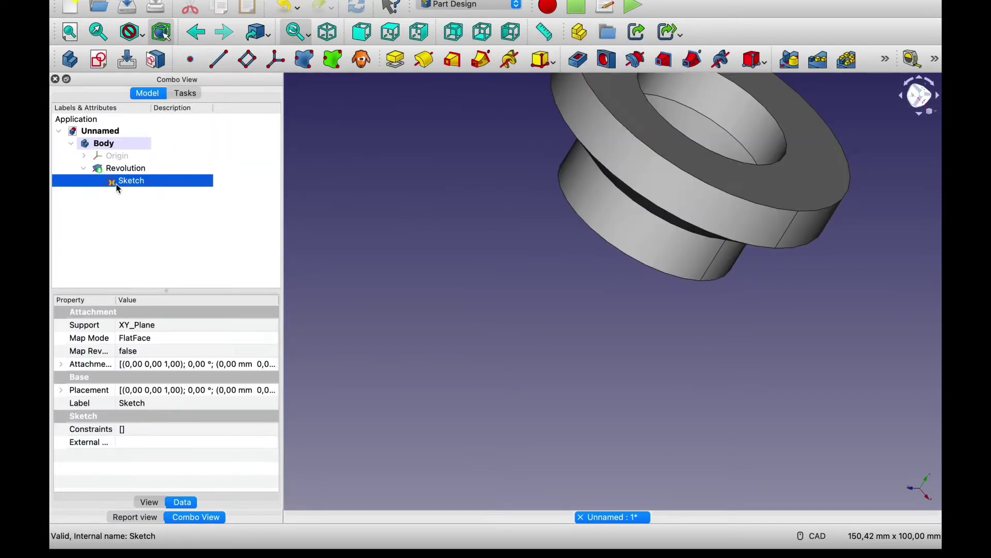
pyautogui.doubleClick(119, 181)
pyautogui.press('Escape')
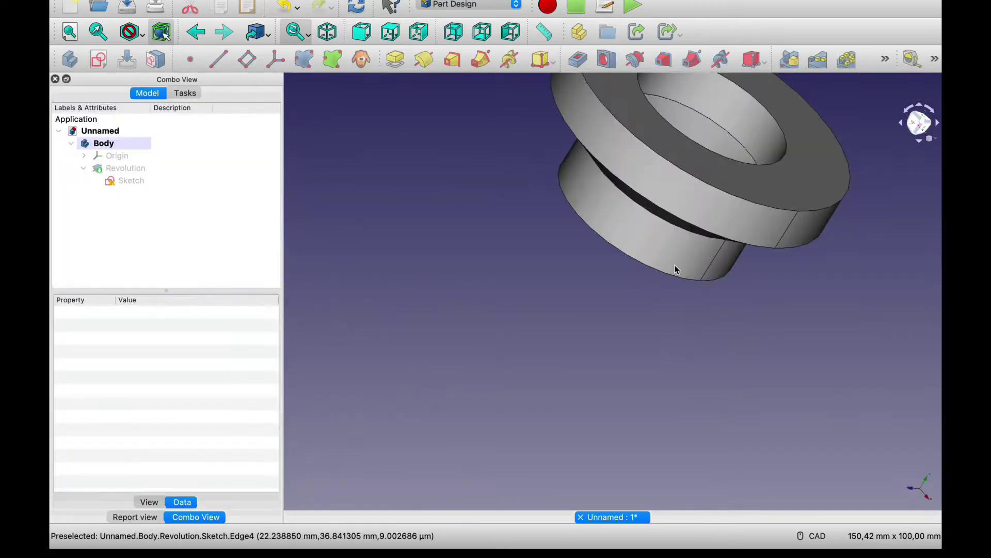
pyautogui.click(675, 269)
pyautogui.moveTo(668, 288)
pyautogui.mouseDown(button='middle')
pyautogui.moveTo(688, 188)
pyautogui.moveTo(679, 222)
pyautogui.mouseUp(button='middle')
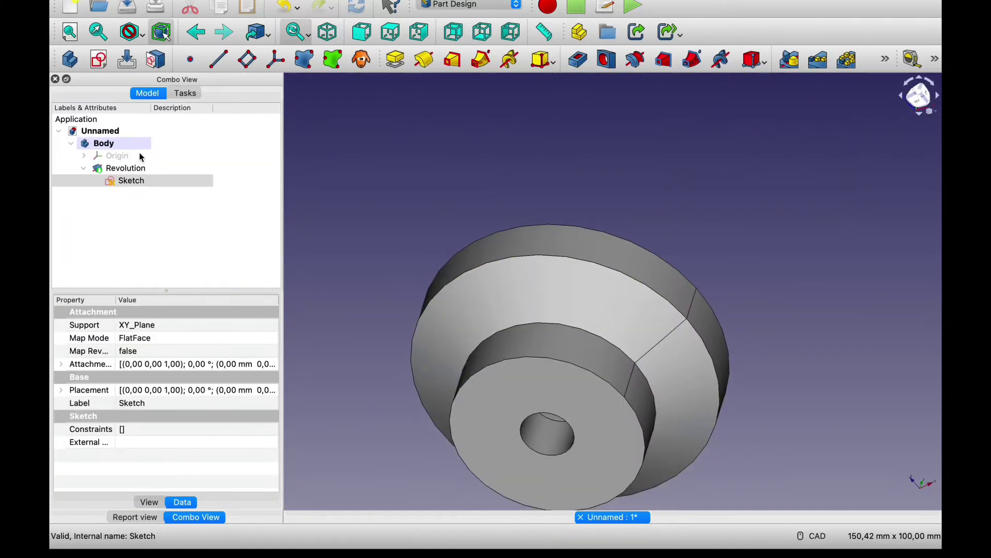
# Reopen the revolution's sketch and add a horizontal distance constraint between the profile's lower inner corner and the origin, accepting the proposed length
pyautogui.doubleClick(183, 181)
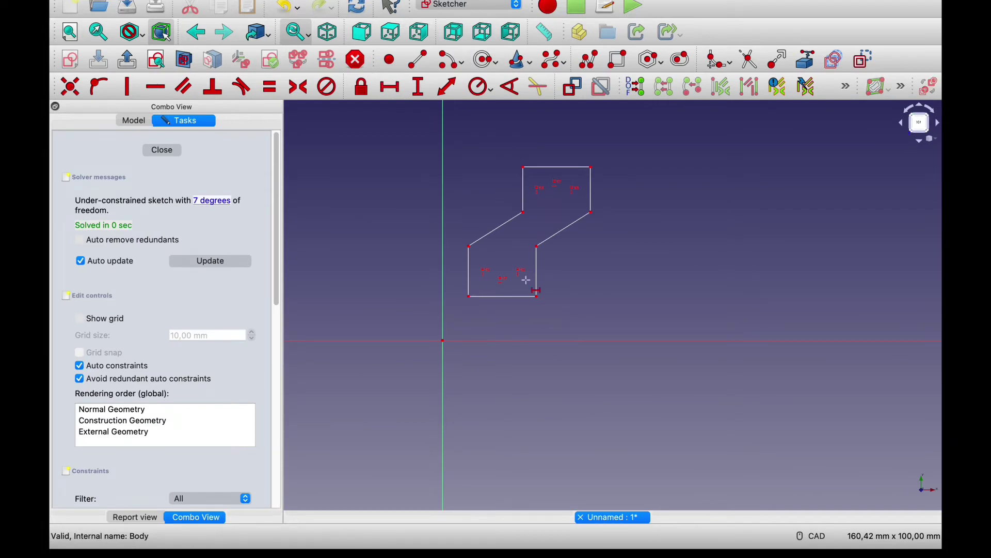
pyautogui.click(468, 297)
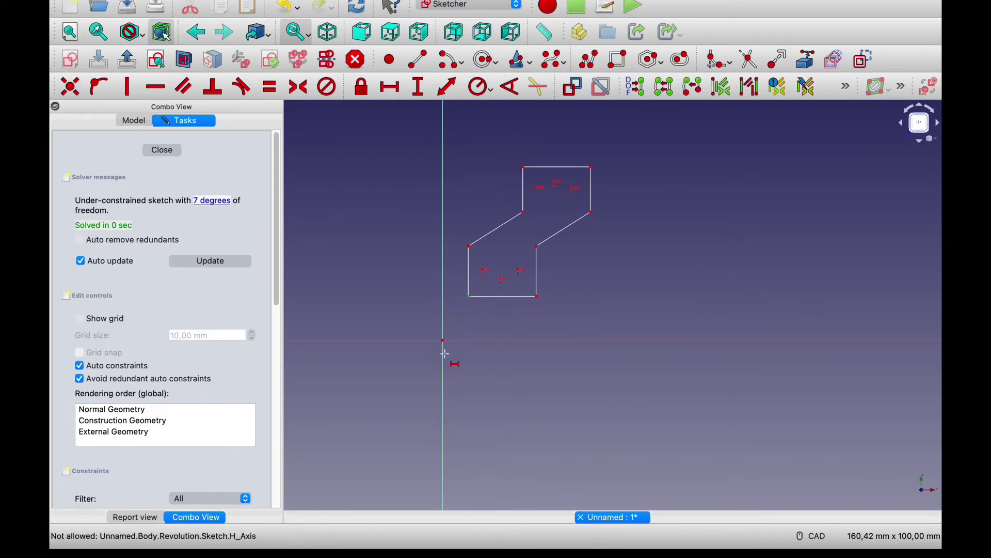
pyautogui.click(443, 340)
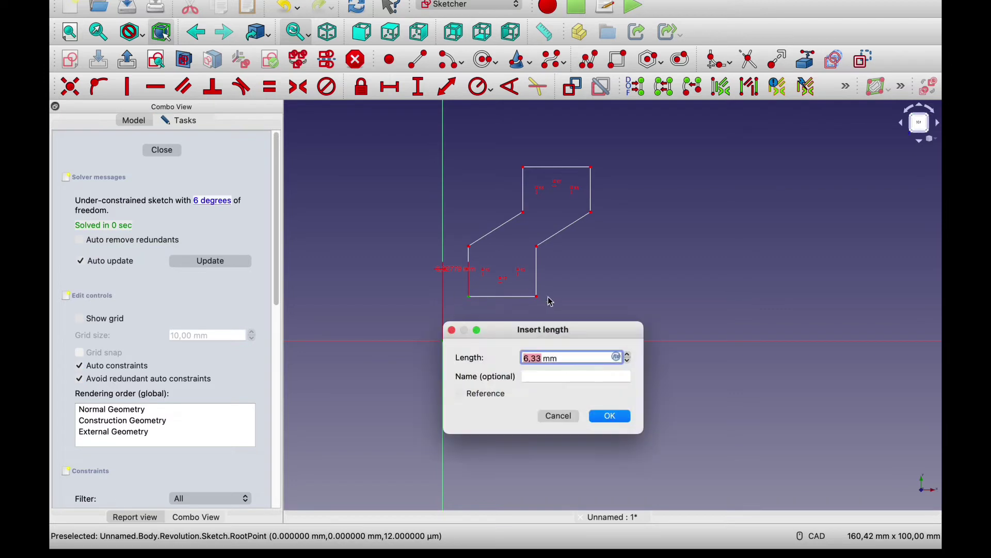
pyautogui.click(597, 420)
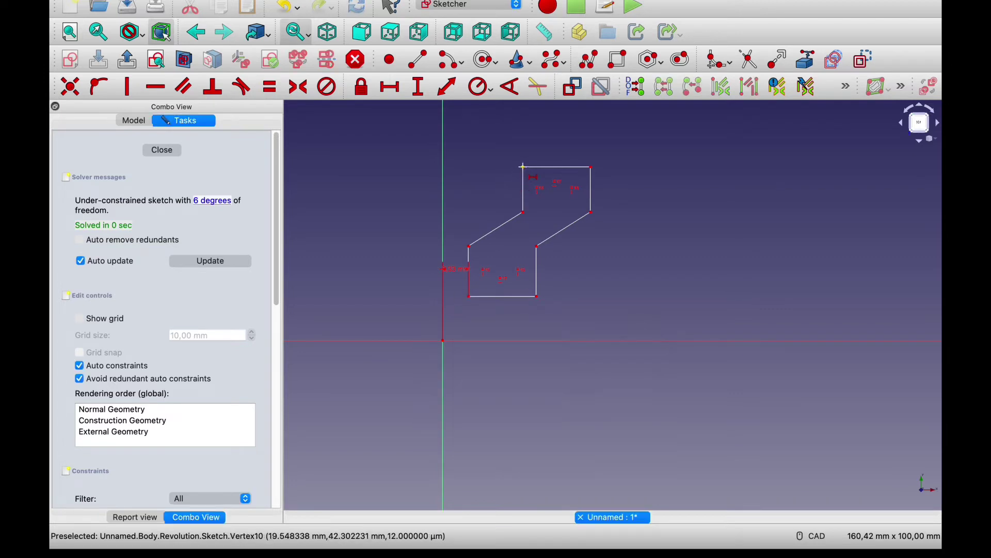
# Constrain the horizontal distance between the profile's upper inner corner and the origin at the proposed length, and leave the sketch
pyautogui.click(516, 168)
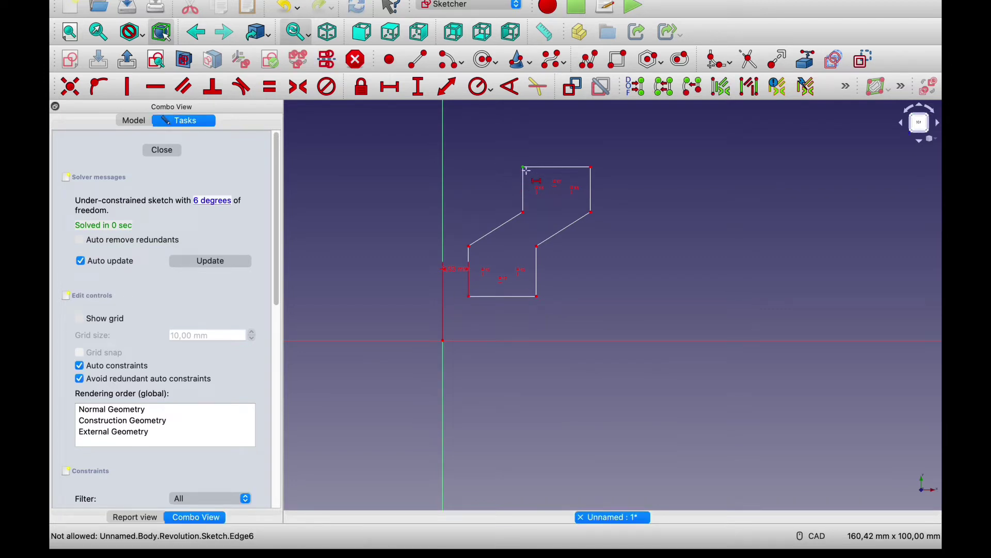
pyautogui.click(448, 342)
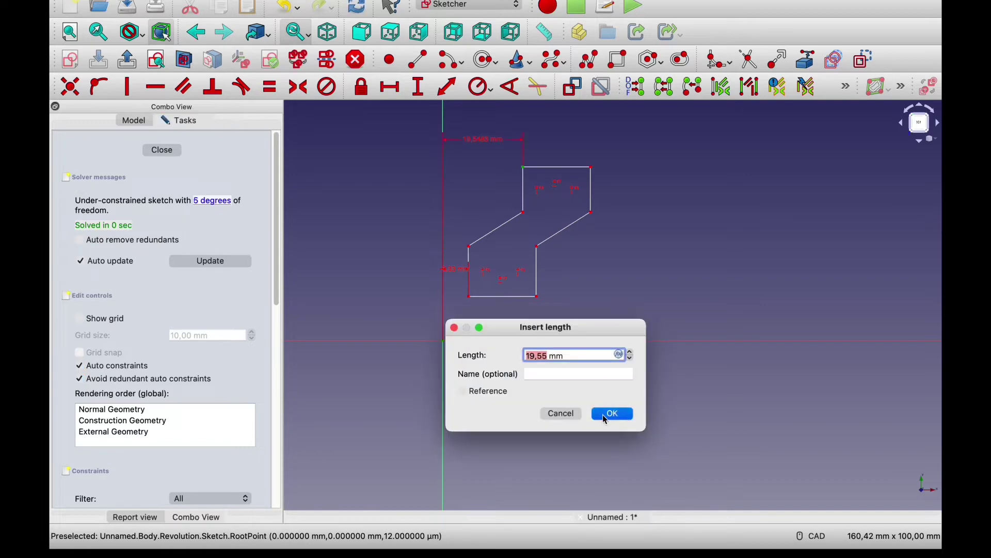
pyautogui.click(612, 416)
pyautogui.press('Escape')
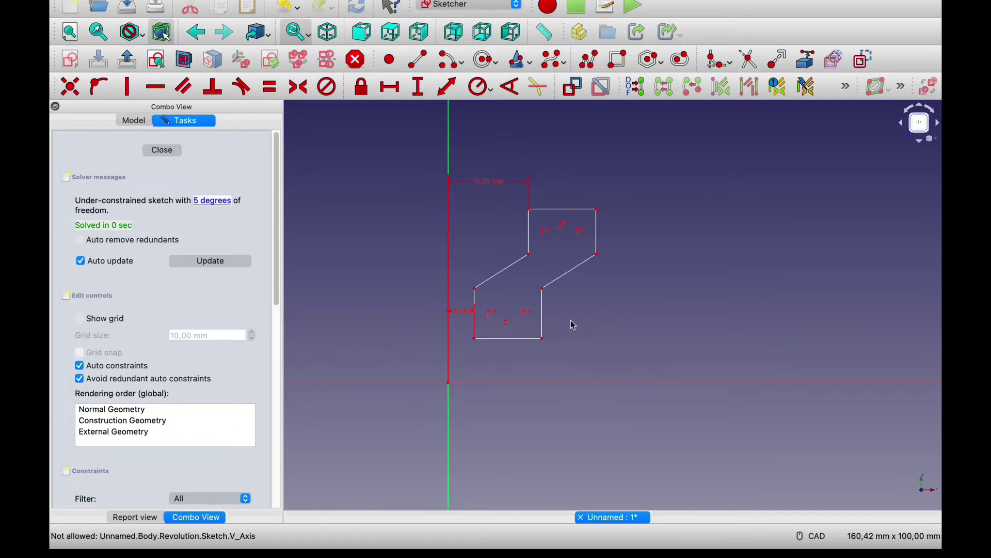
pyautogui.click(571, 355)
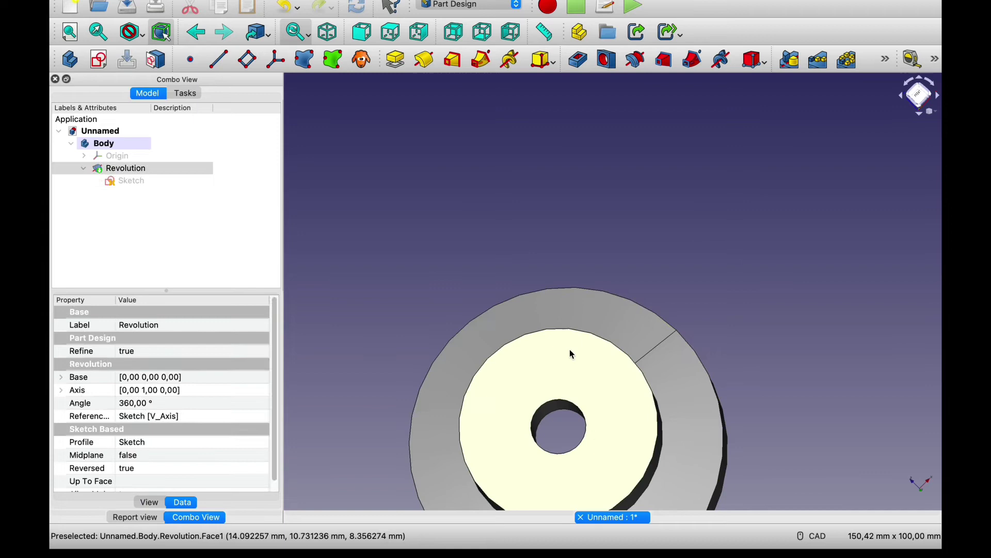
# Reopen the sketch and apply an equal-length constraint to the profile's top and bottom horizontal lines, undoing the extra repeated constraint
pyautogui.doubleClick(129, 181)
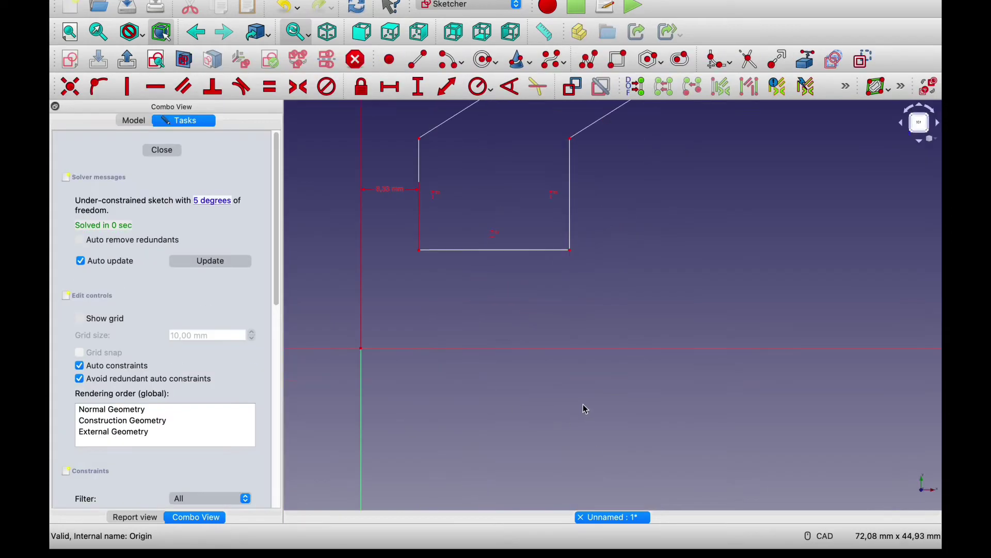
pyautogui.scroll(-3, 527, 310)
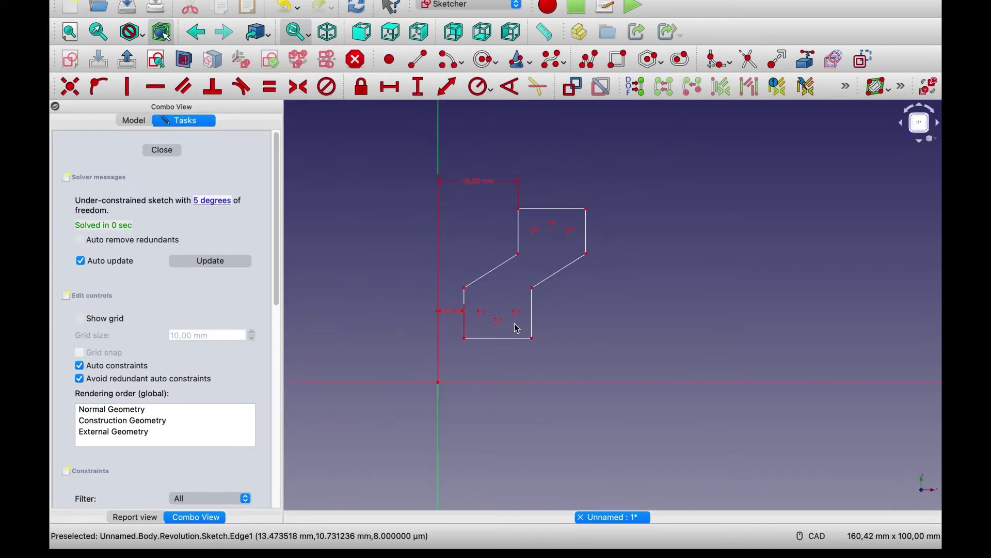
pyautogui.click(270, 86)
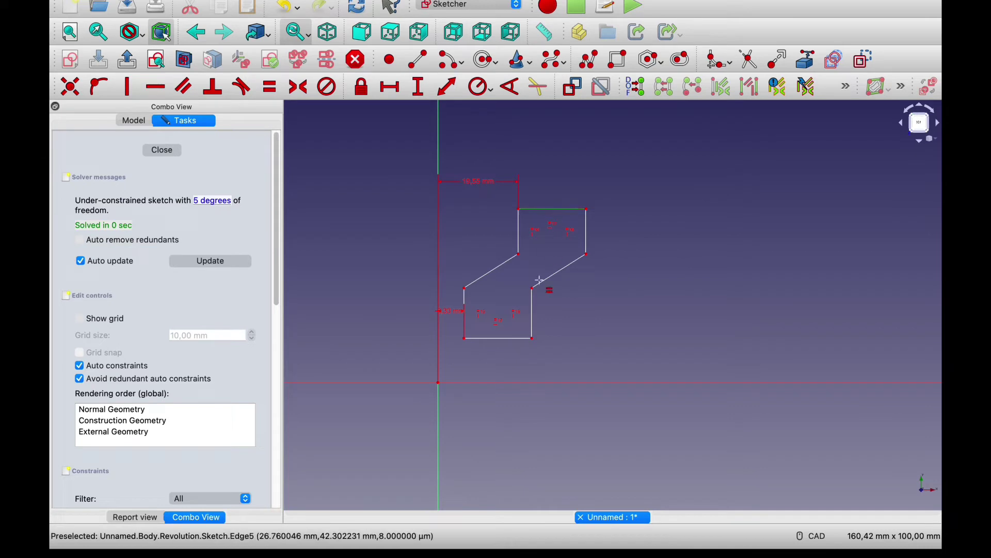
pyautogui.click(527, 338)
pyautogui.click(521, 338)
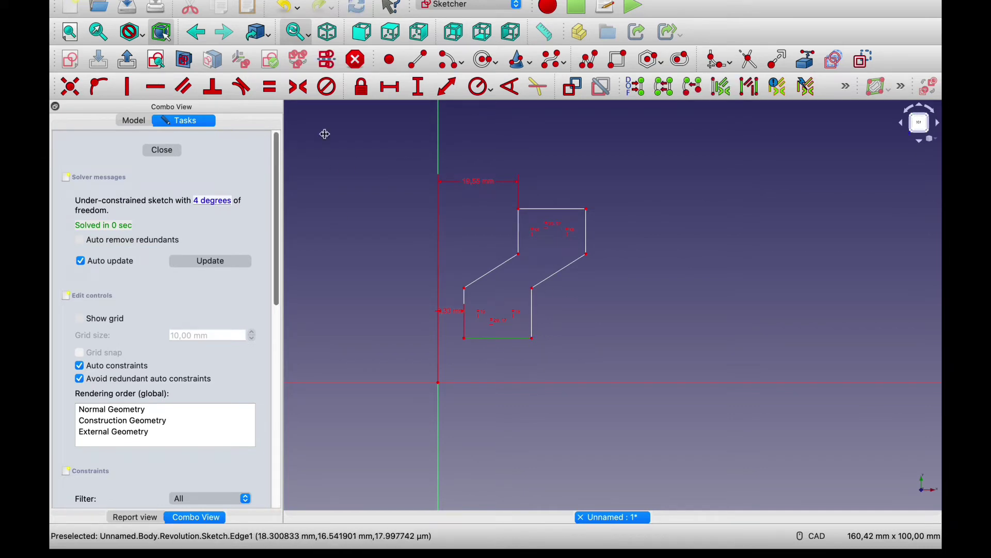
pyautogui.click(542, 210)
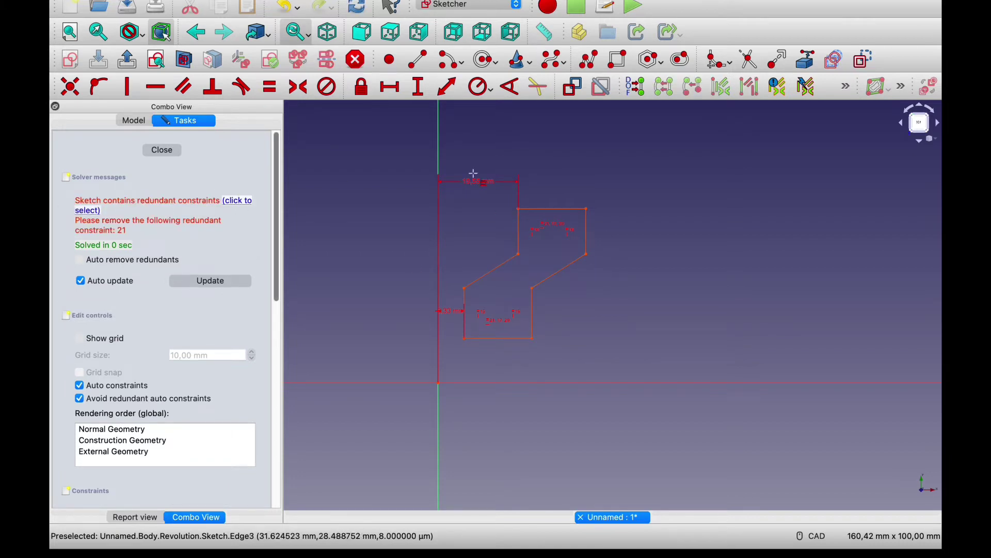
pyautogui.hotkey('ctrl', 'z')
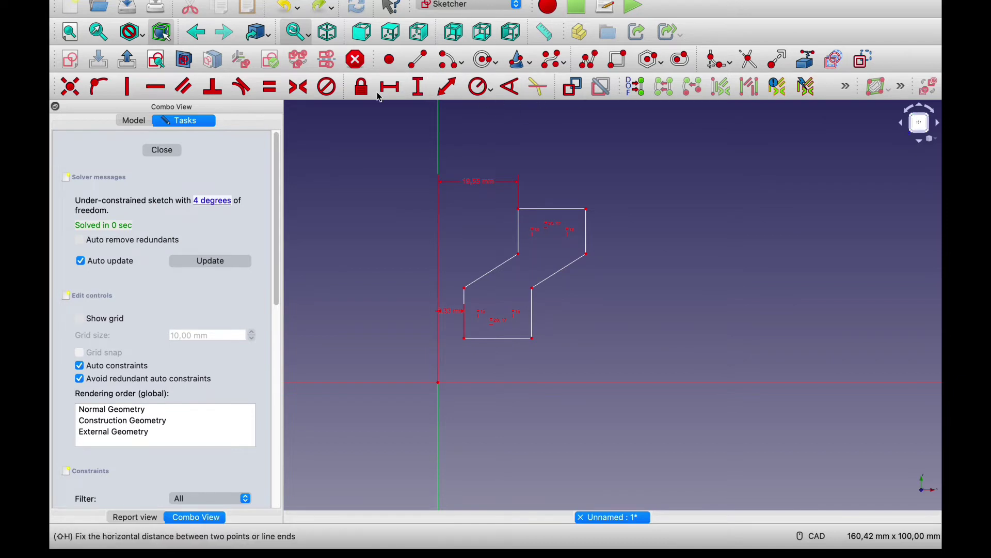
# Add a horizontal length constraint to the profile's bottom line, accepting the proposed value, and close the sketch
pyautogui.click(500, 338)
pyautogui.click(667, 415)
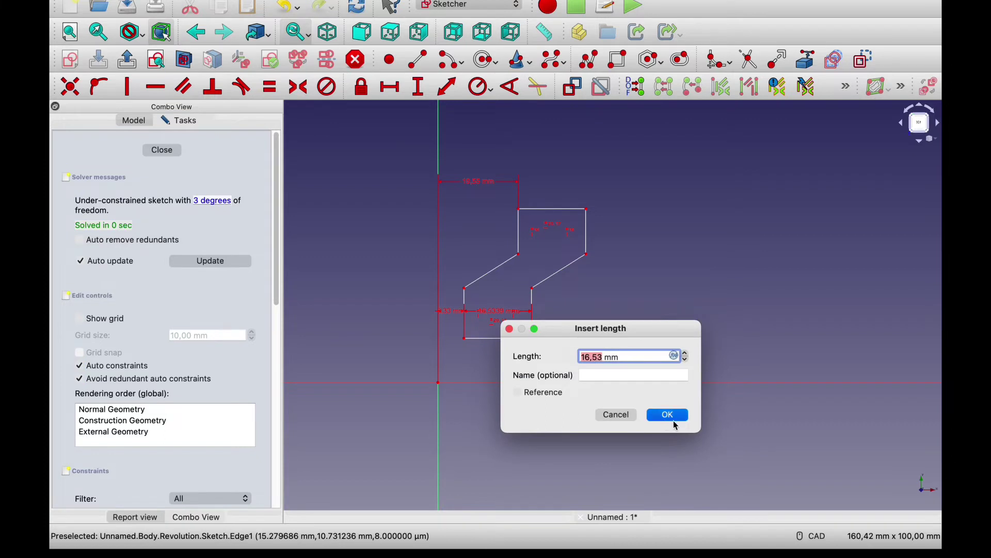
pyautogui.scroll(3, 534, 349)
pyautogui.scroll(-5, 516, 322)
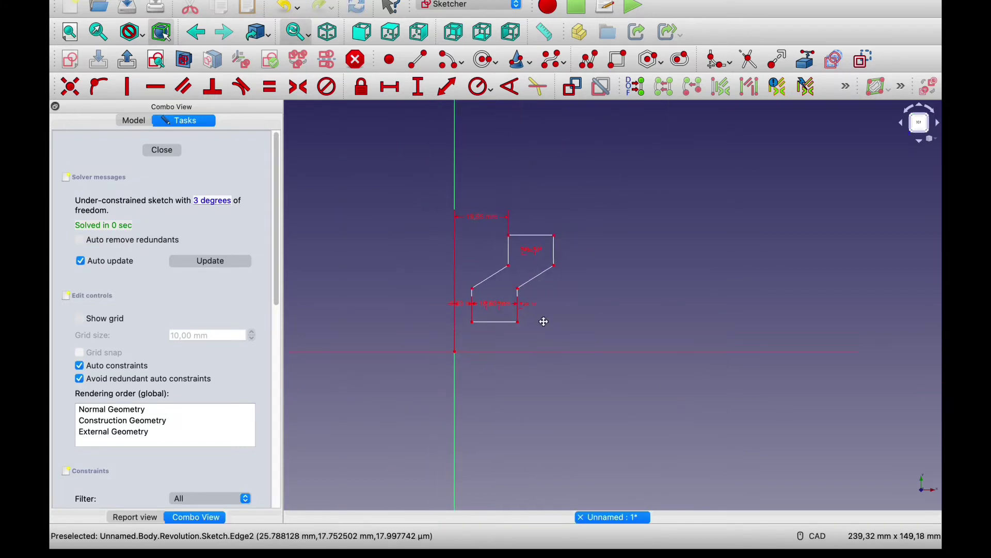
pyautogui.scroll(5, 528, 271)
pyautogui.click(162, 150)
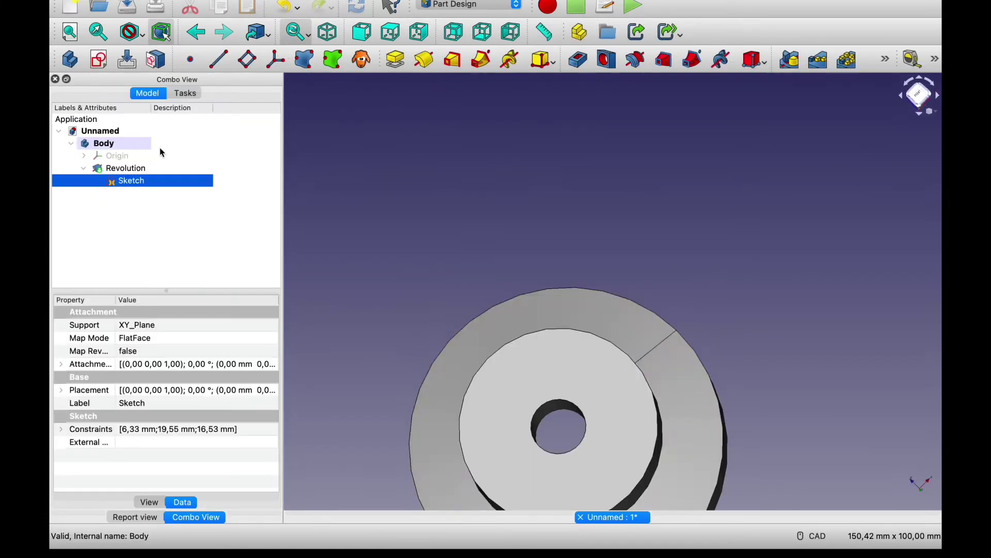
# Switch to the Spreadsheet workbench, create a new spreadsheet and open its cell A1 for editing
pyautogui.moveTo(540, 200); pyautogui.dragTo(624, 301, button='middle')
pyautogui.press('v')
pyautogui.press('f')
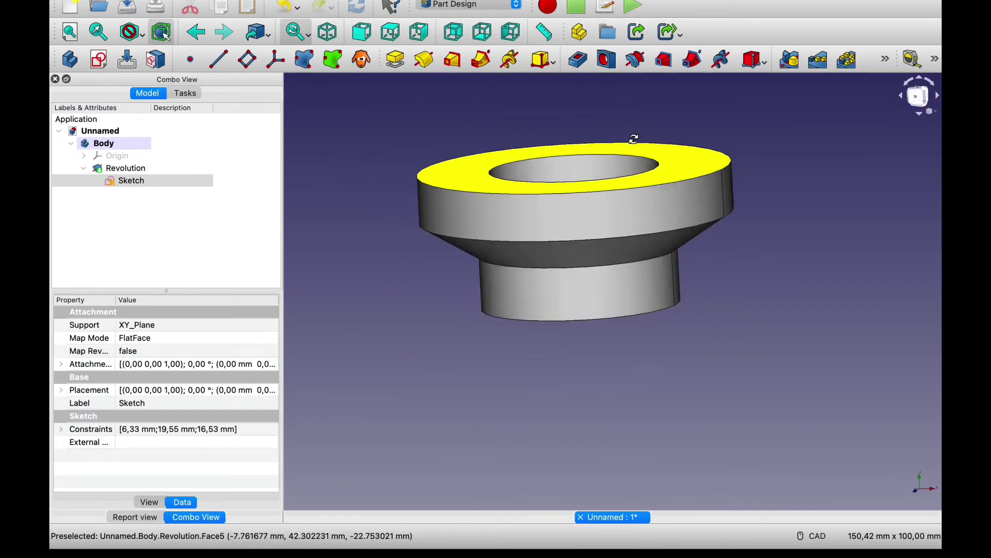
pyautogui.click(457, 7)
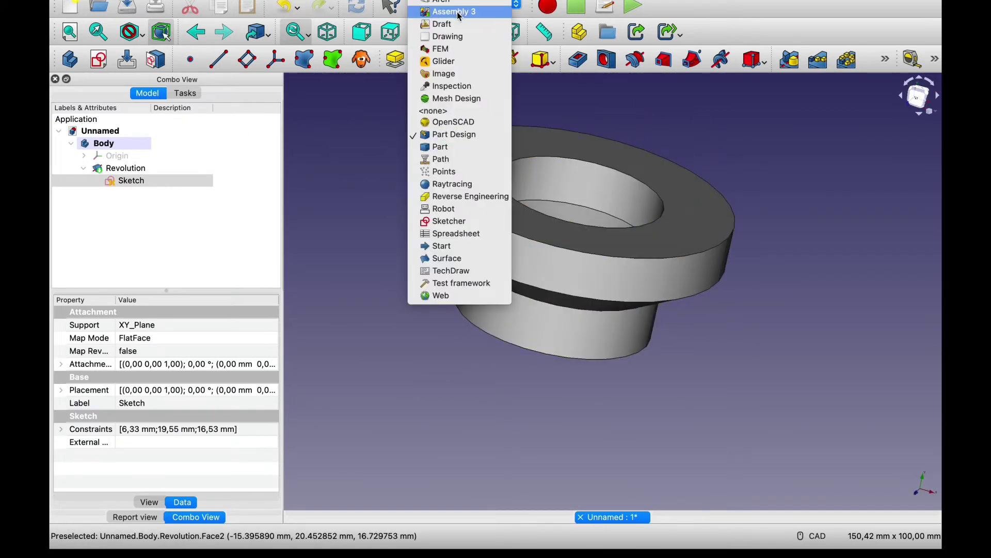
pyautogui.click(475, 234)
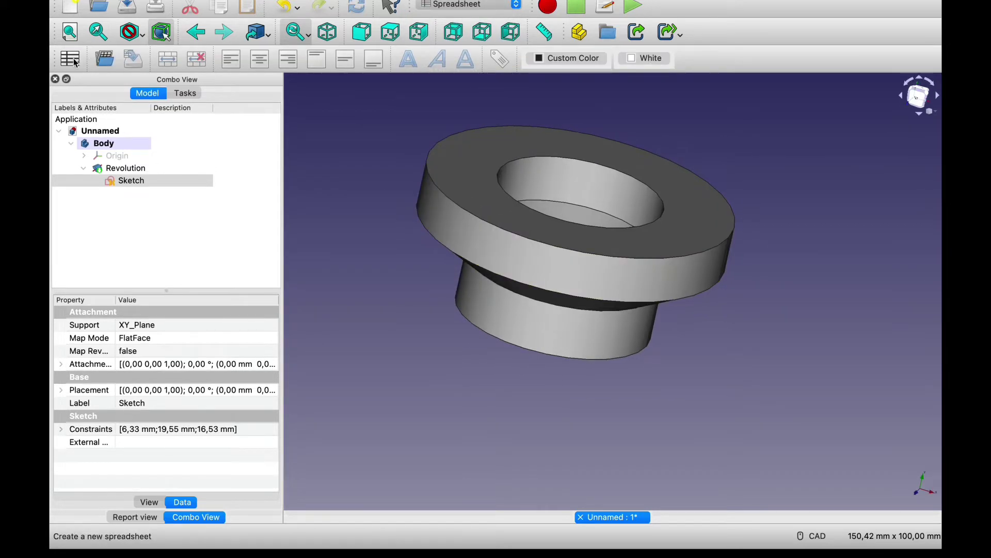
pyautogui.click(69, 59)
pyautogui.click(341, 129)
pyautogui.doubleClick(340, 129)
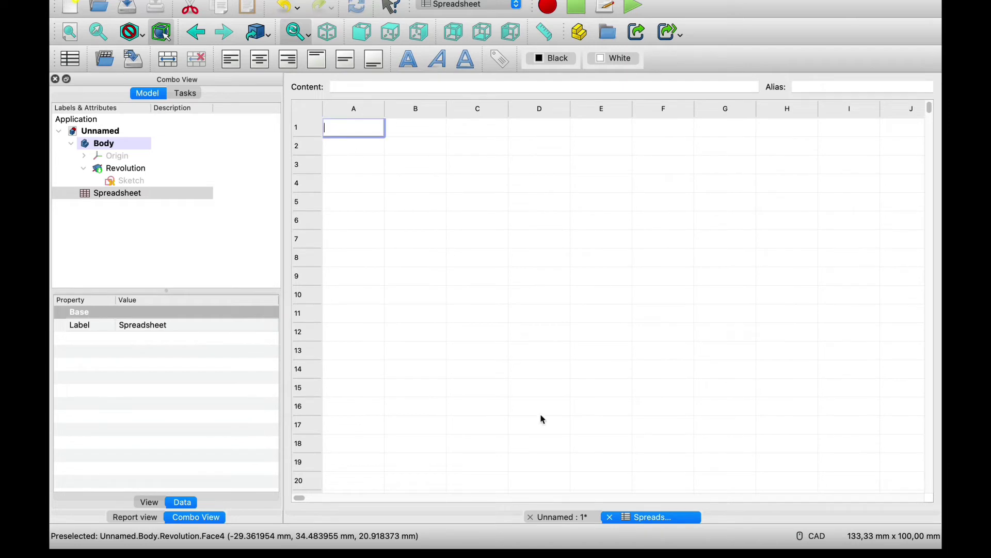
# Enter the parameter labels inlet_rad, outlet_rad and thickness in spreadsheet cells A1, A2 and A3
pyautogui.click(556, 517)
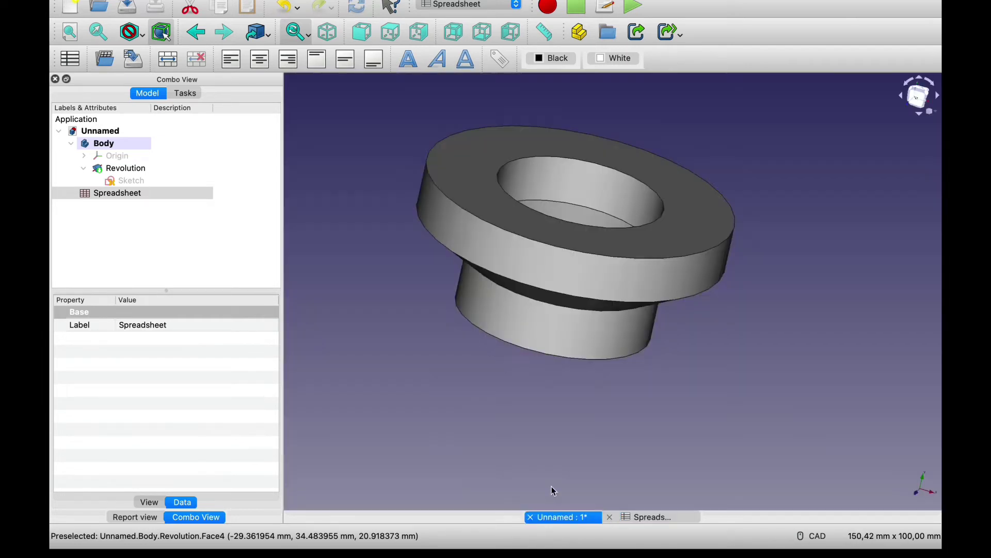
pyautogui.press('2')
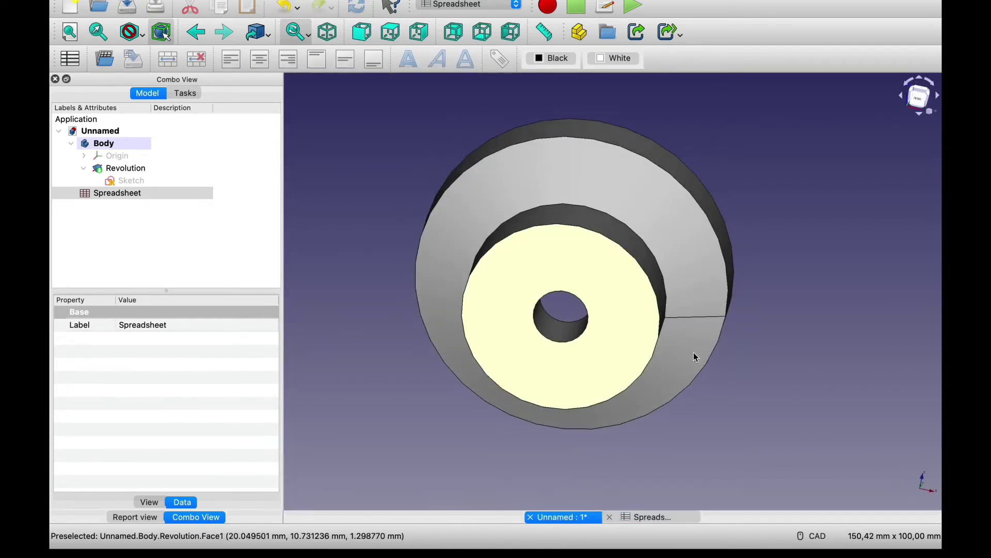
pyautogui.click(642, 518)
pyautogui.doubleClick(348, 128)
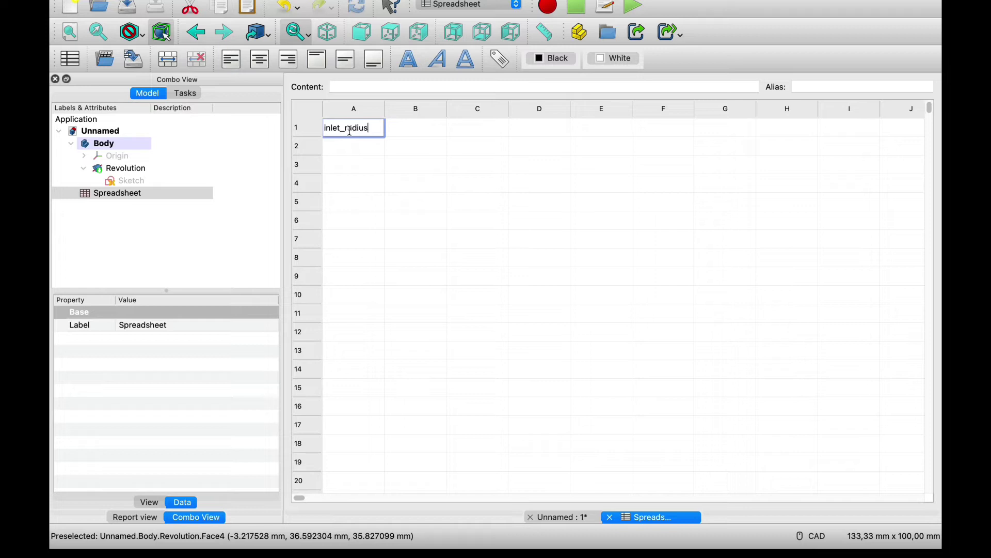
pyautogui.write('inlet_radius')
pyautogui.press('Return')
pyautogui.click(378, 129)
pyautogui.doubleClick(348, 145)
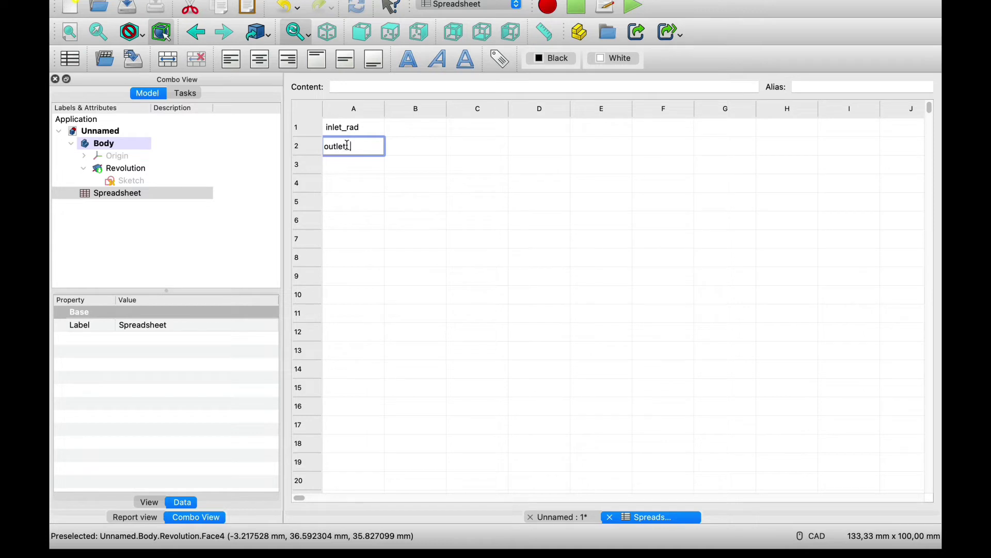
pyautogui.write('outlet_rad')
pyautogui.press('Return')
pyautogui.doubleClick(358, 166)
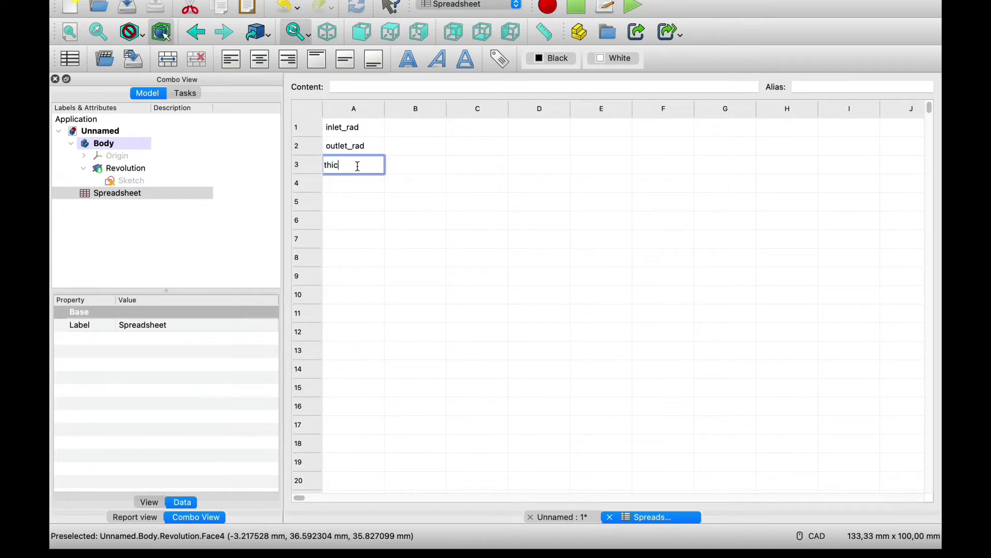
pyautogui.click(406, 124)
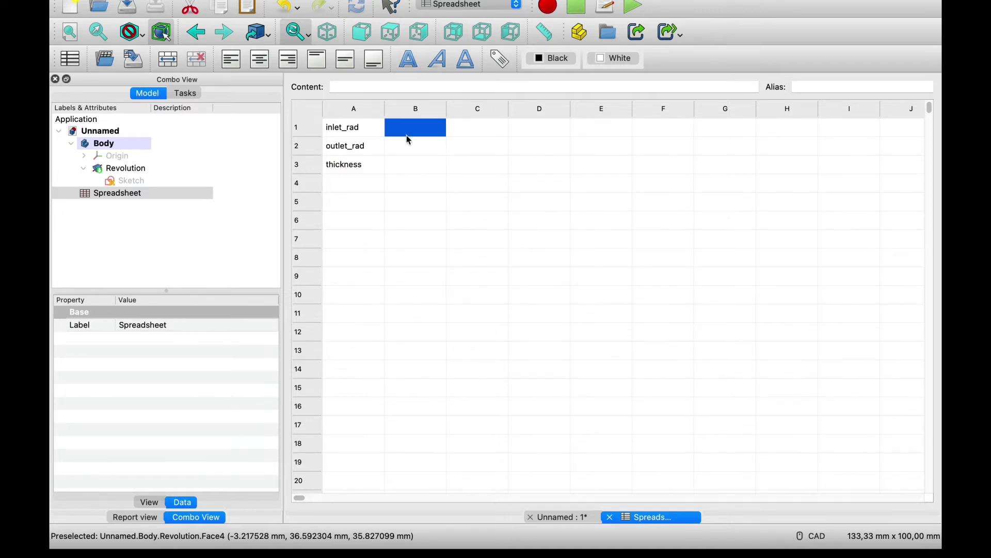
# Run the EasyAlias macro on the label cells A1 to A3 to assign aliases to the adjacent cells in column B
pyautogui.moveTo(378, 165); pyautogui.dragTo(378, 131)
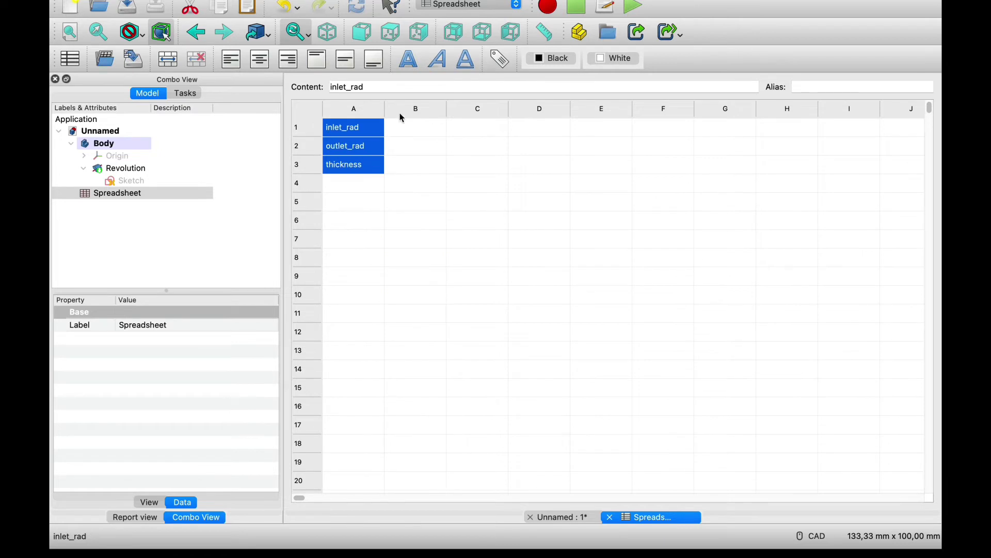
pyautogui.click(315, 1)
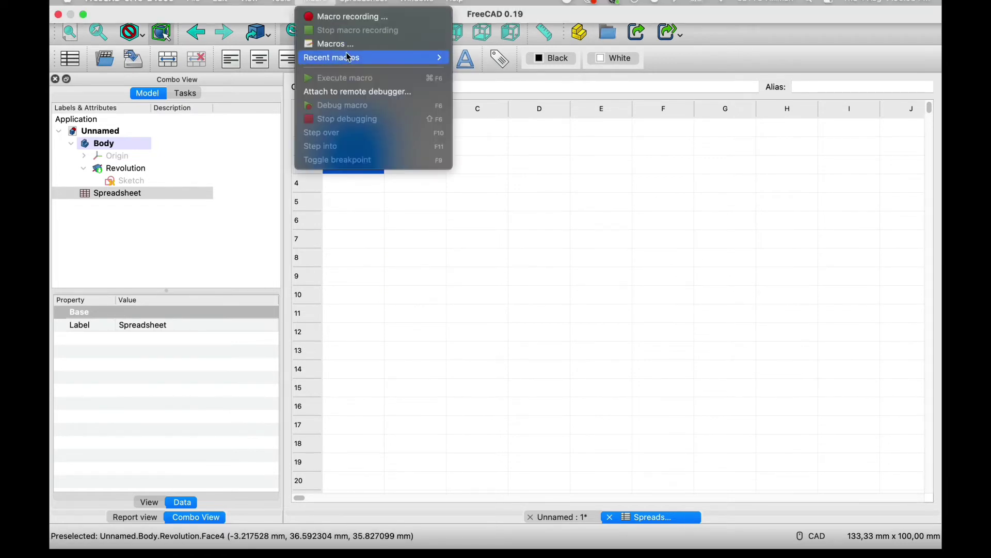
pyautogui.moveTo(371, 57)
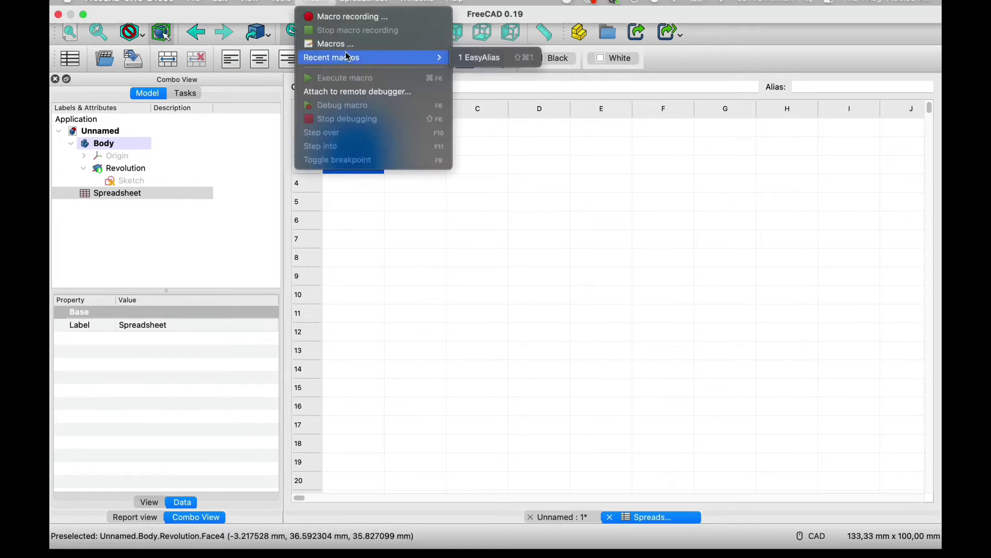
pyautogui.click(485, 61)
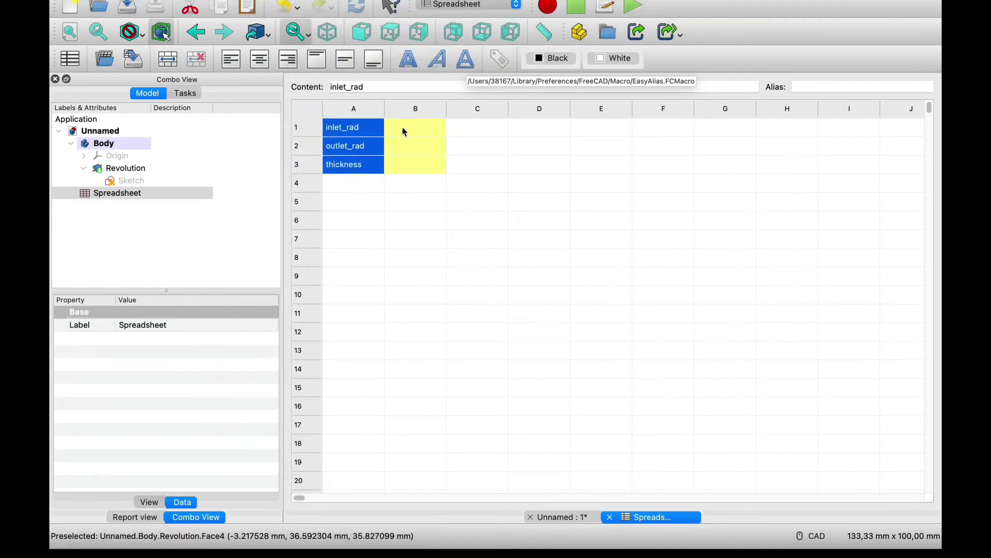
# Check the aliases assigned to spreadsheet cells B1, B2 and B3
pyautogui.click(403, 128)
pyautogui.doubleClick(420, 132)
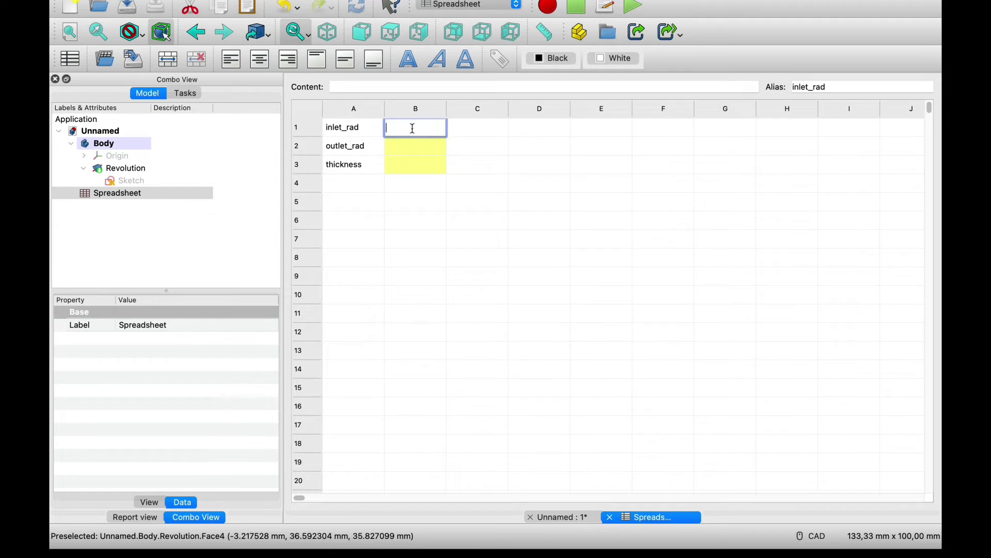
pyautogui.click(357, 127)
pyautogui.doubleClick(423, 133)
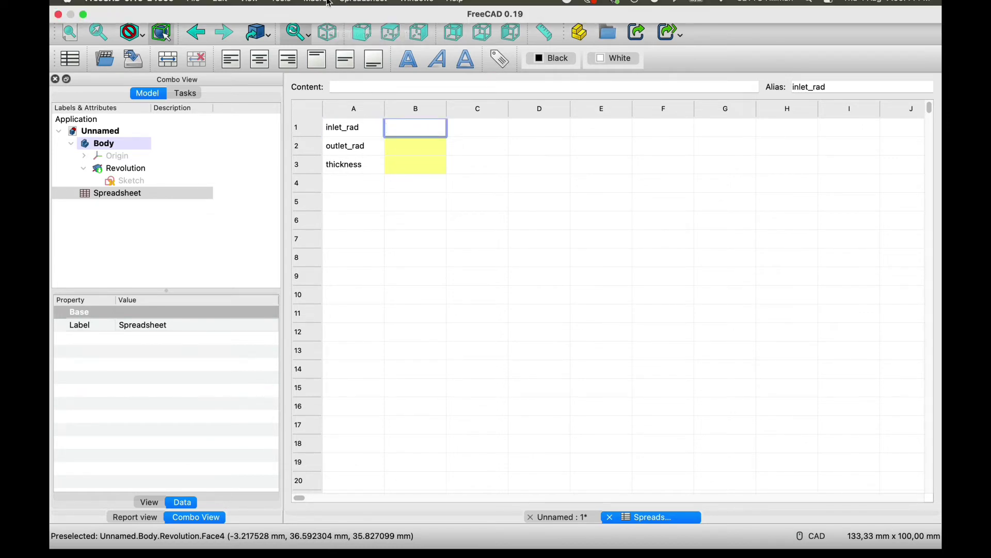
pyautogui.click(329, 2)
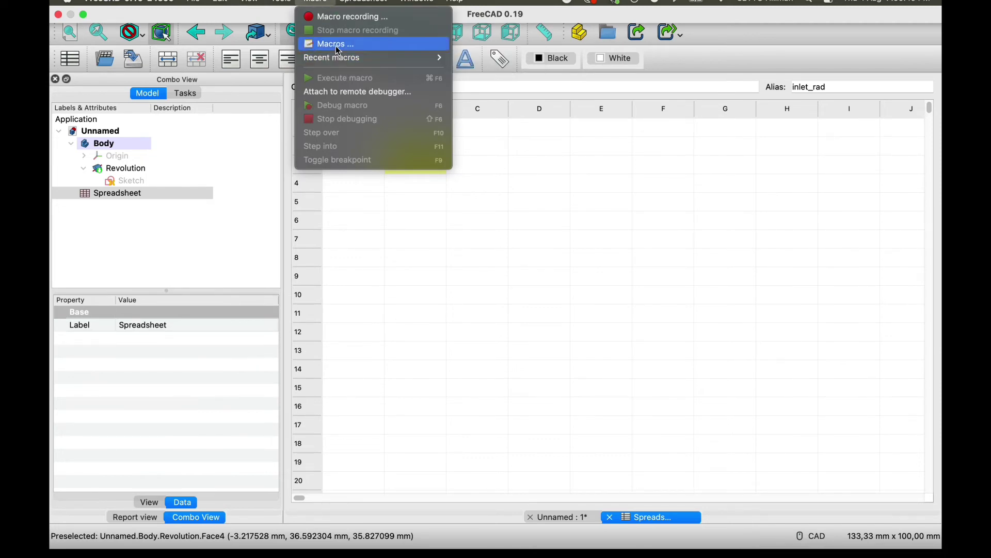
pyautogui.click(506, 206)
pyautogui.click(418, 146)
pyautogui.click(427, 162)
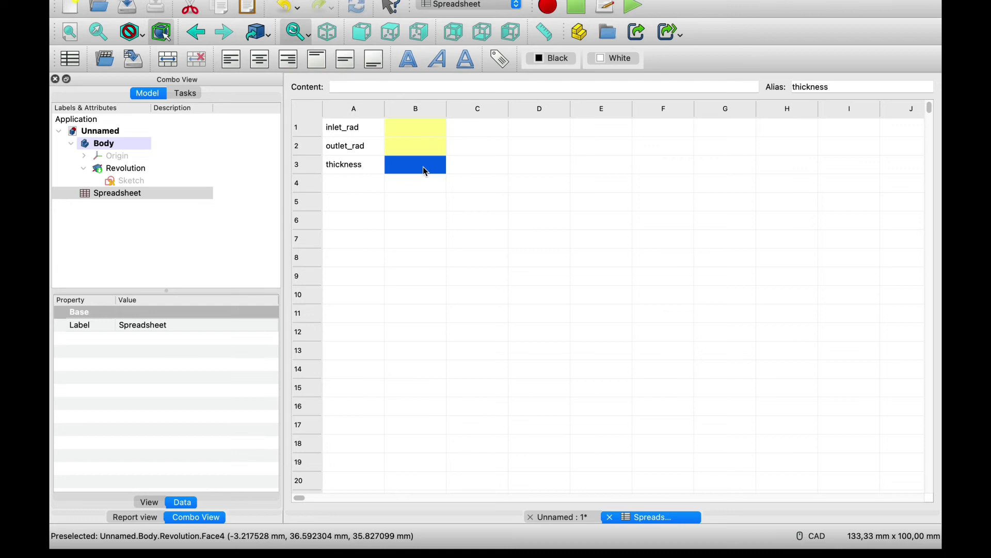
pyautogui.moveTo(427, 172); pyautogui.dragTo(411, 130)
# Enter 15 for inlet_rad, 10 for outlet_rad and 5 for thickness in spreadsheet cells B1 to B3
pyautogui.doubleClick(413, 127)
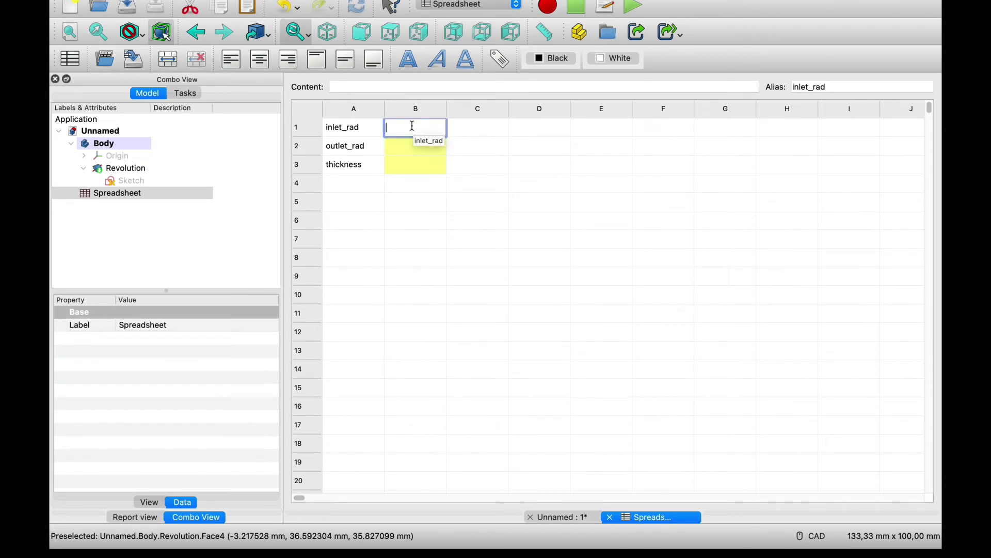
pyautogui.write('15')
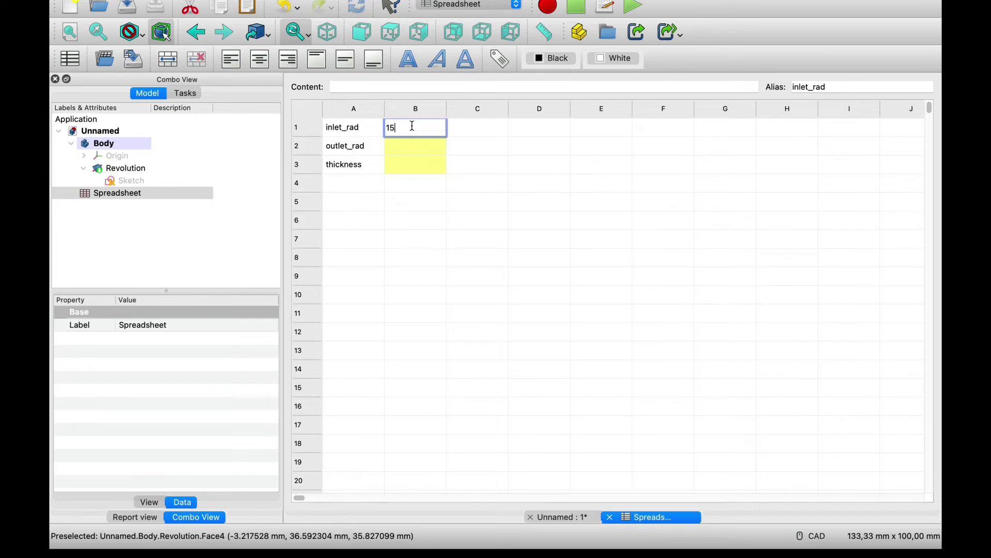
pyautogui.doubleClick(409, 147)
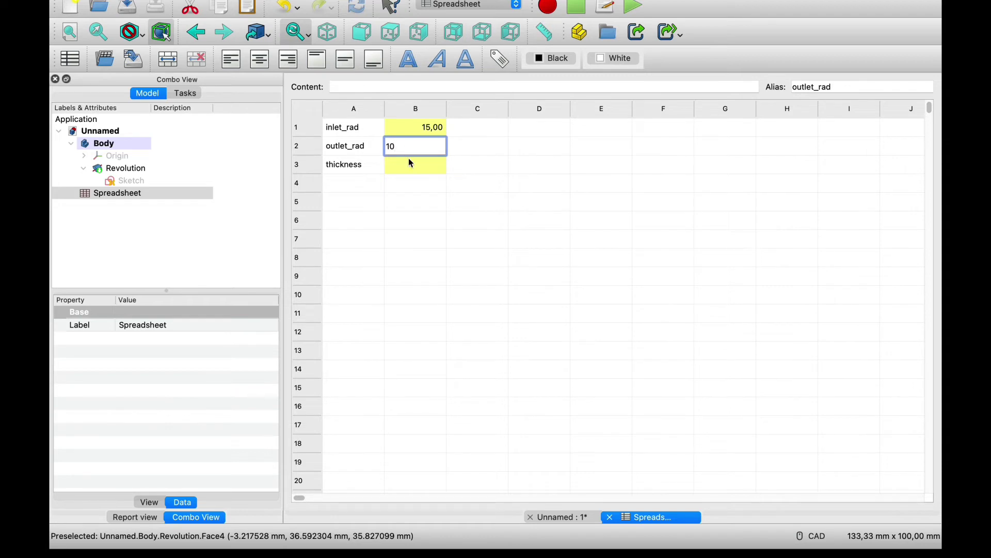
pyautogui.doubleClick(410, 162)
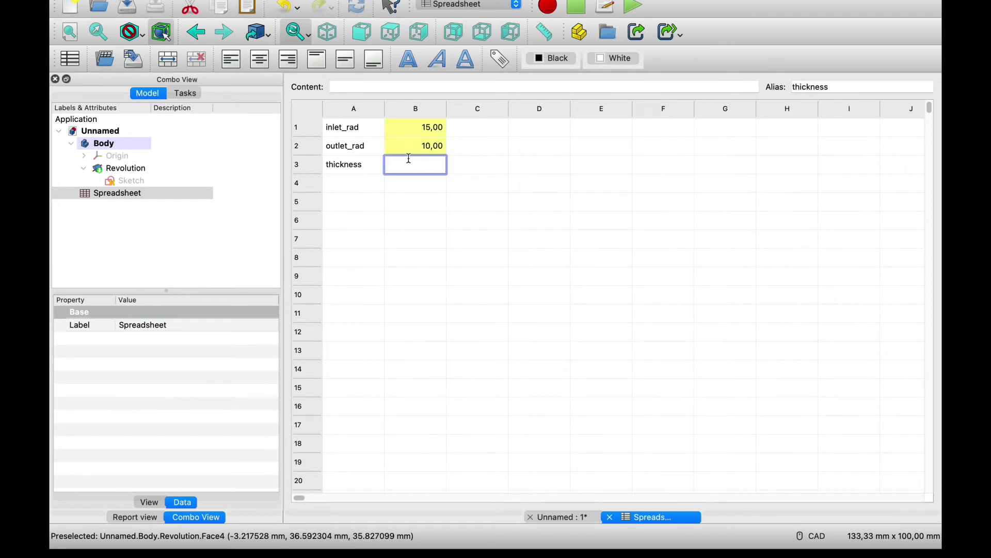
pyautogui.click(460, 263)
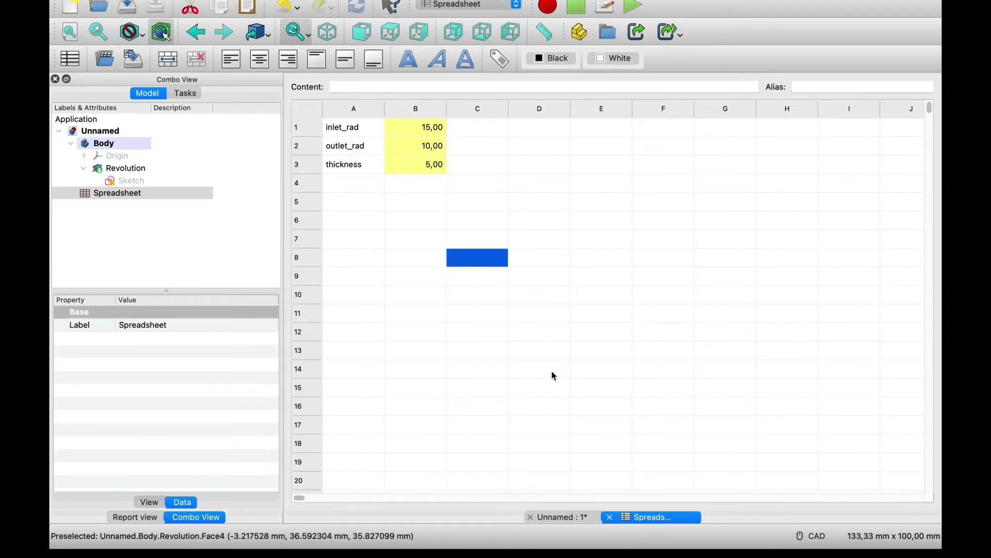
# Reopen the revolution's sketch and link the horizontal distance from the vertical axis to the profile's upper section to Spreadsheet.inlet_rad
pyautogui.click(568, 519)
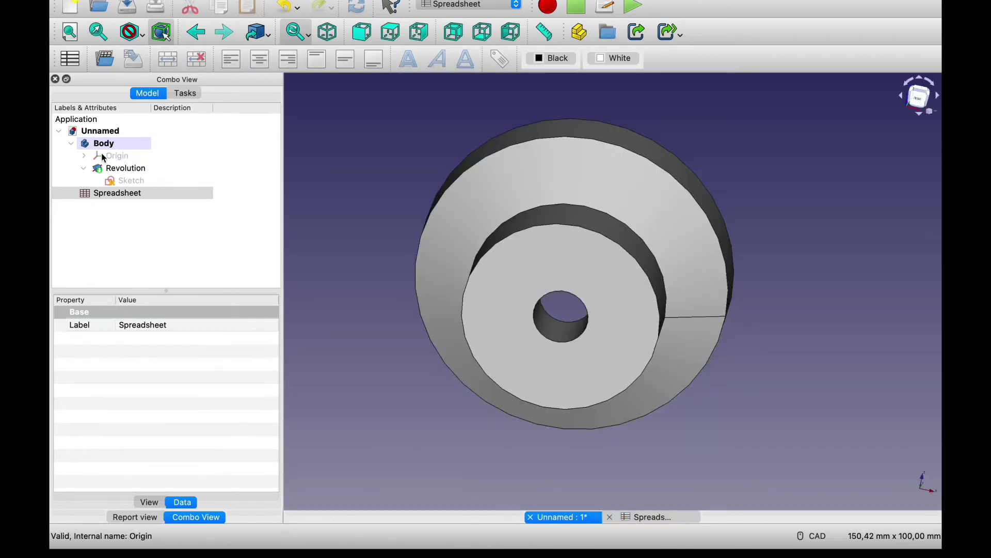
pyautogui.doubleClick(116, 181)
pyautogui.scroll(3, 675, 219)
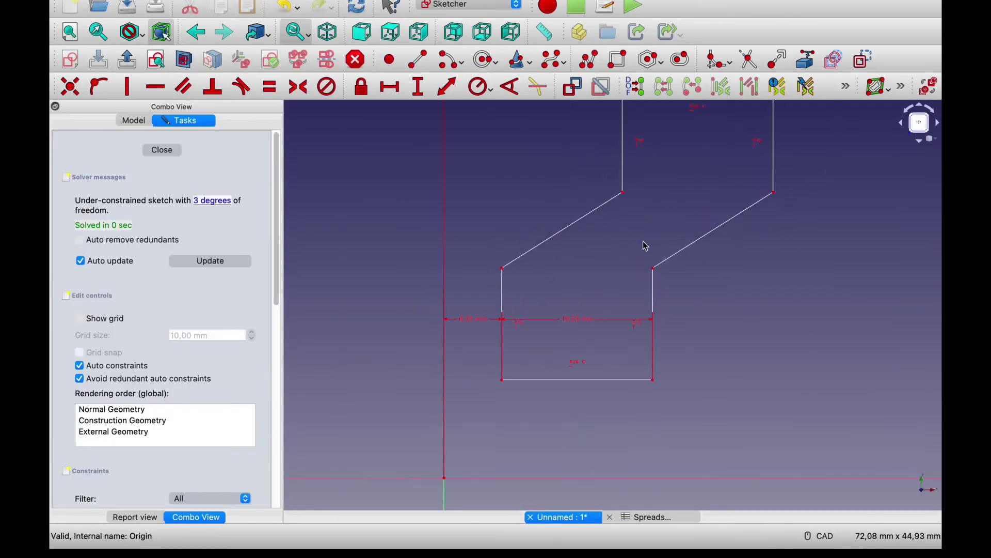
pyautogui.scroll(-2, 643, 243)
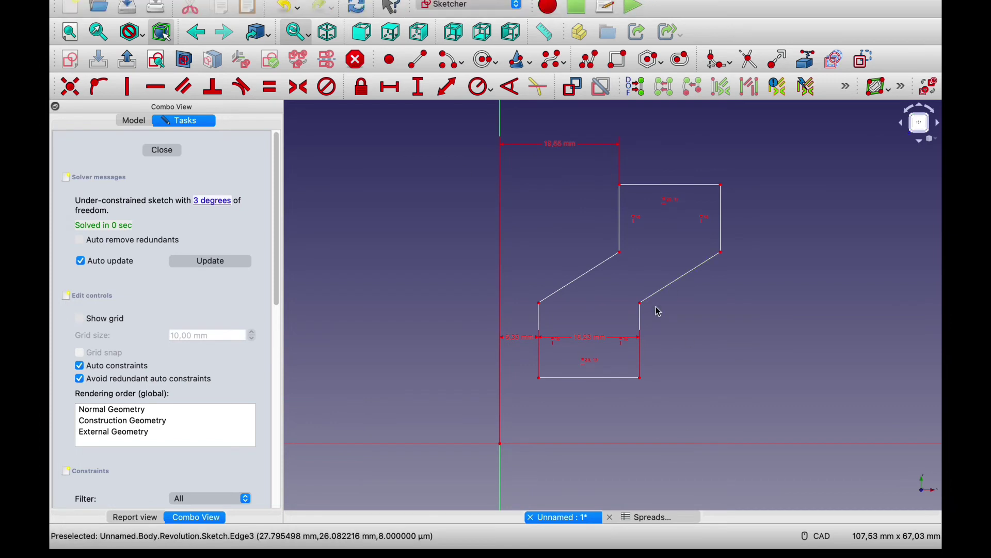
pyautogui.doubleClick(545, 144)
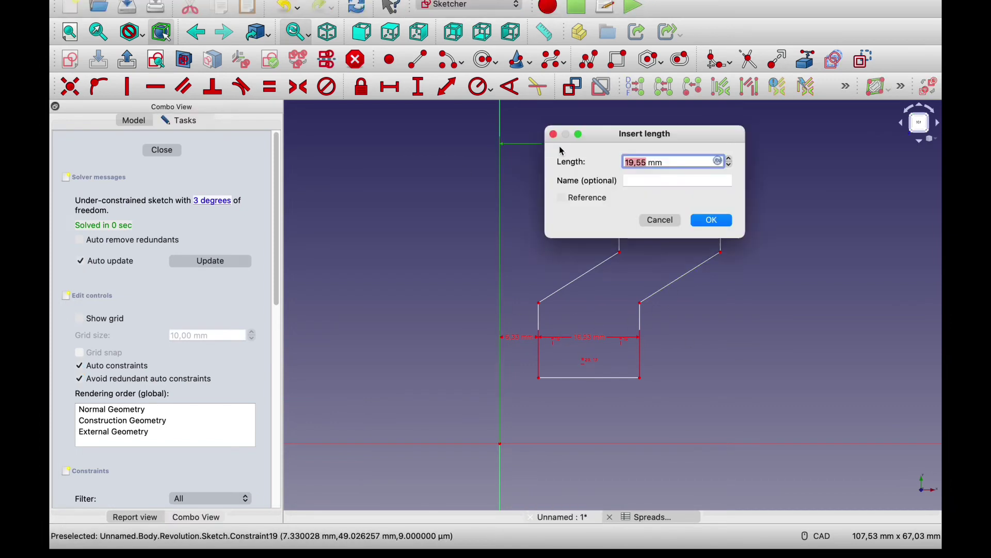
pyautogui.click(719, 162)
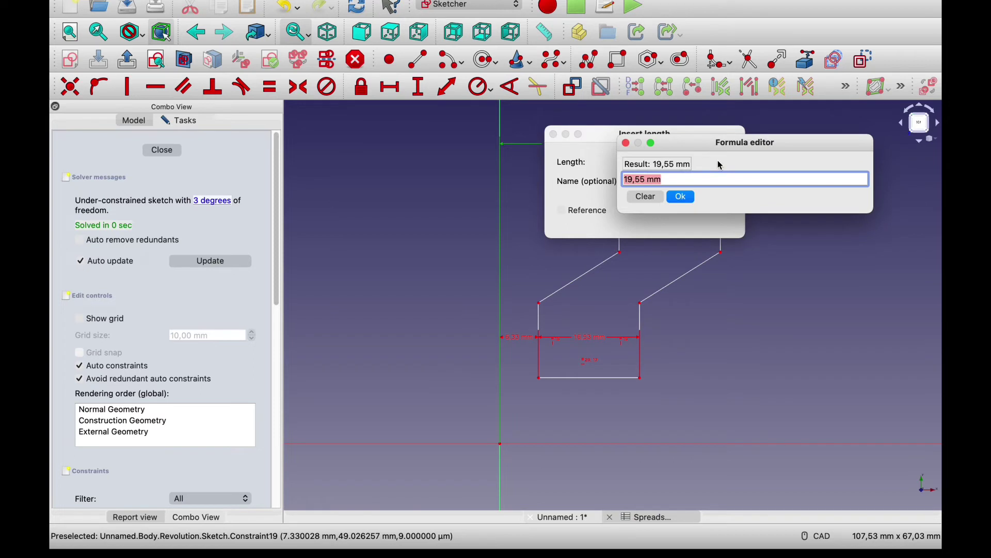
pyautogui.write('spr')
pyautogui.click(698, 187)
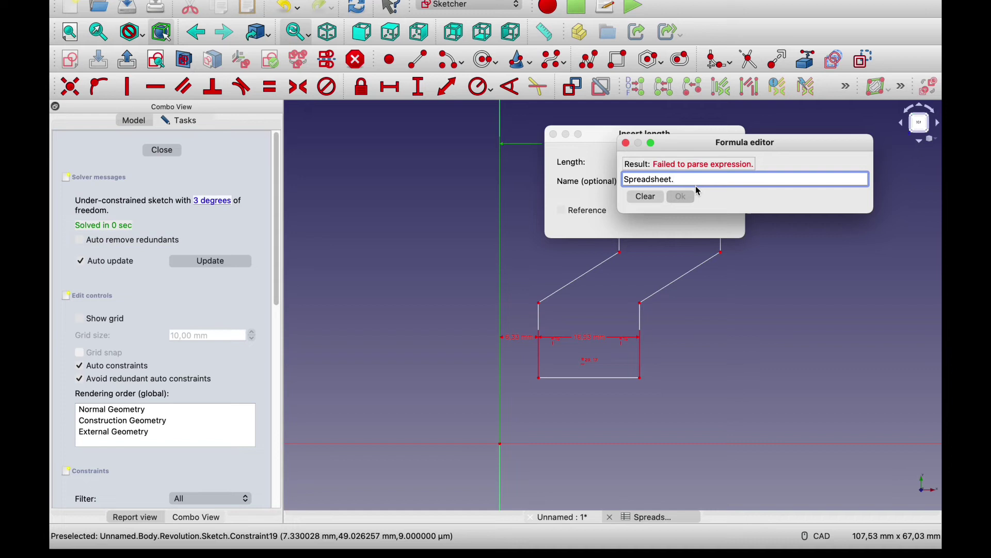
pyautogui.write('inlet_rad')
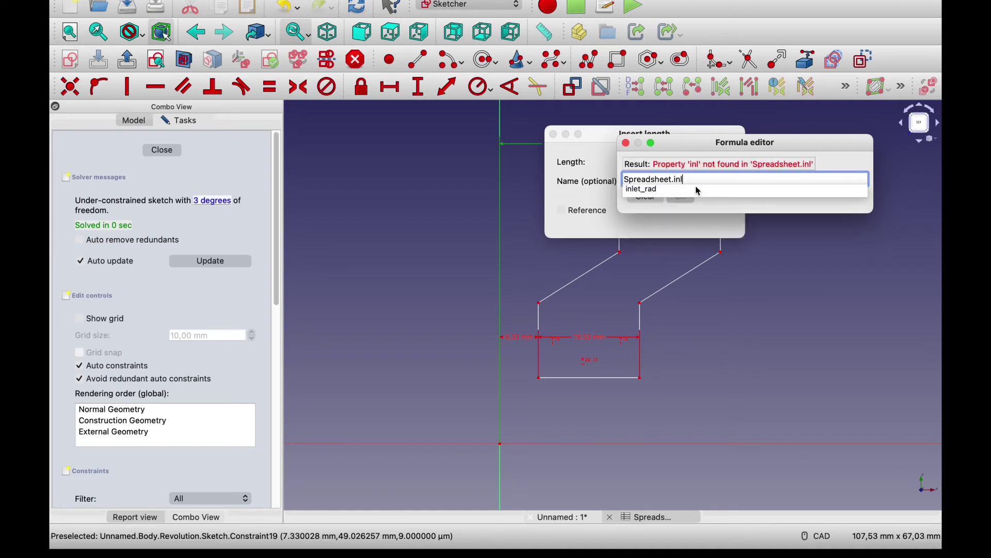
pyautogui.click(682, 197)
pyautogui.click(713, 222)
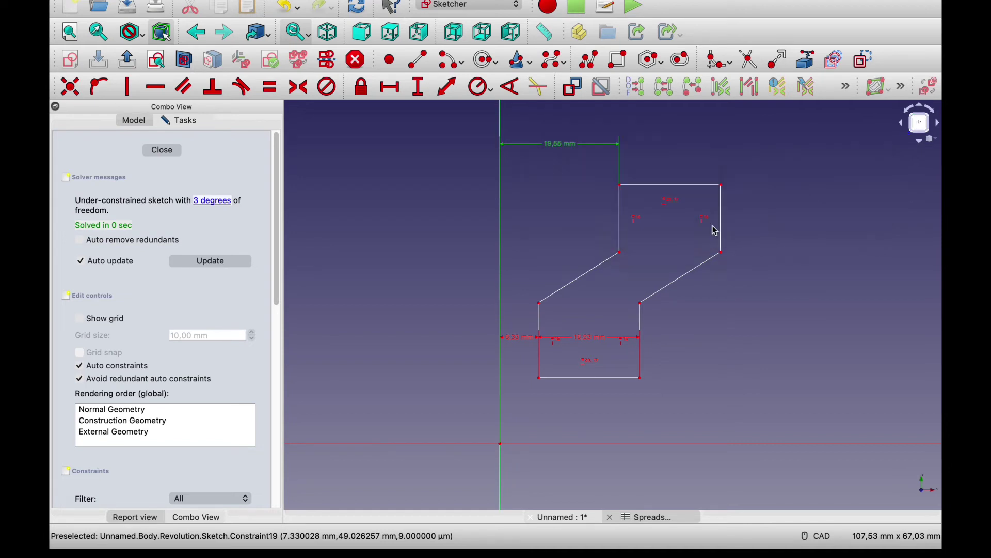
# Link the horizontal distance from the vertical axis to the profile's lower section to Spreadsheet.outlet_rad
pyautogui.doubleClick(523, 343)
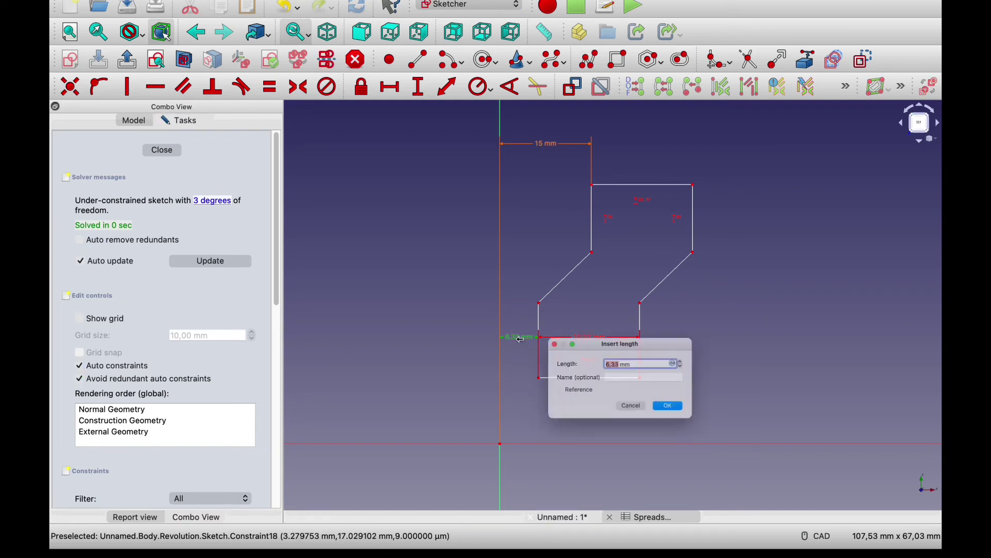
pyautogui.click(695, 358)
pyautogui.write('sp')
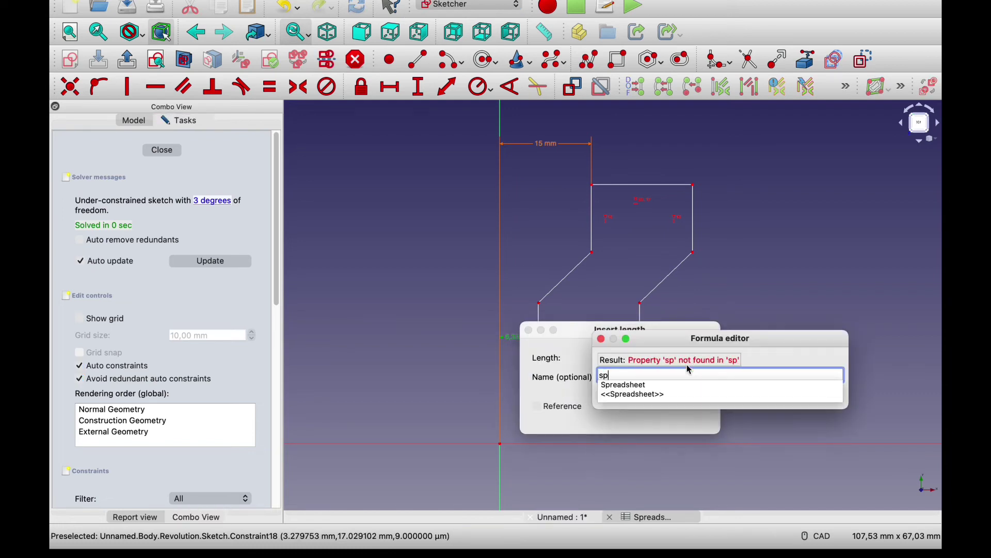
pyautogui.click(664, 385)
pyautogui.write('.out')
pyautogui.click(663, 386)
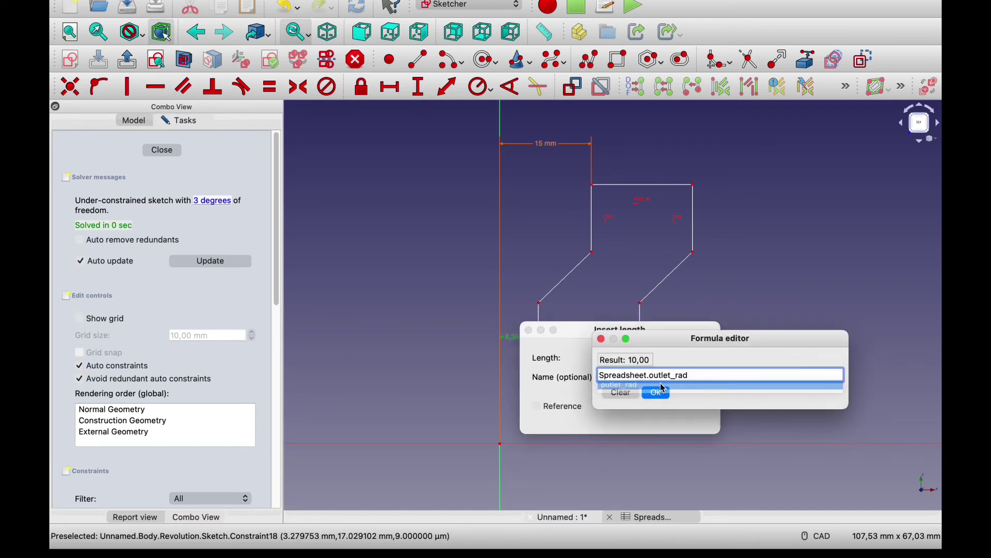
pyautogui.click(657, 393)
pyautogui.click(671, 414)
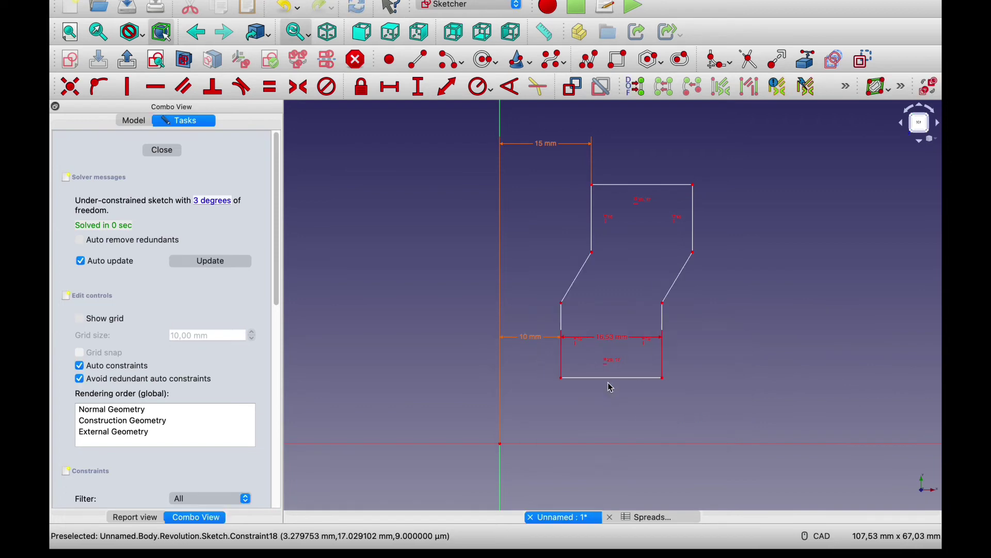
# Link the profile's bottom width constraint to Spreadsheet.thickness and close the sketch
pyautogui.doubleClick(614, 338)
pyautogui.click(790, 357)
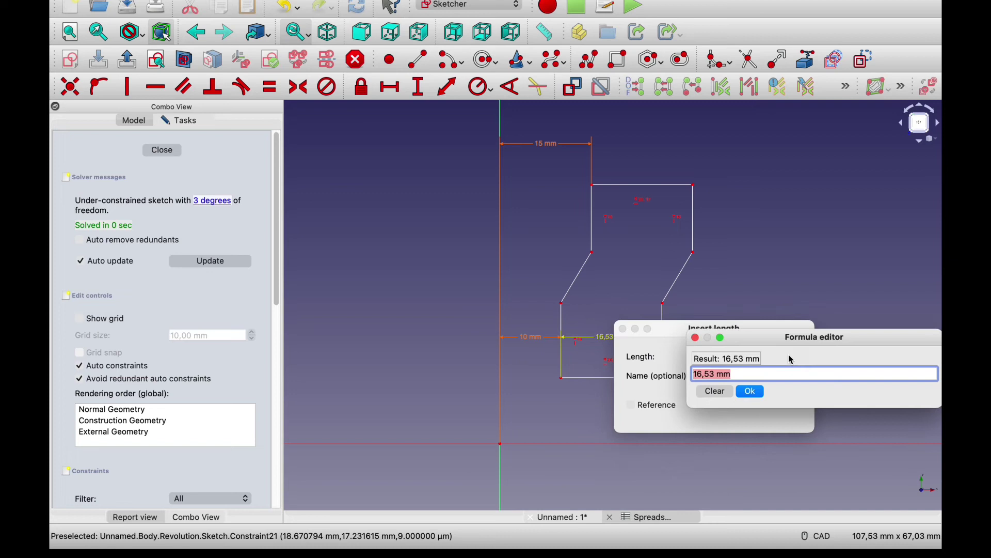
pyautogui.write('sp')
pyautogui.click(754, 384)
pyautogui.write('.thi')
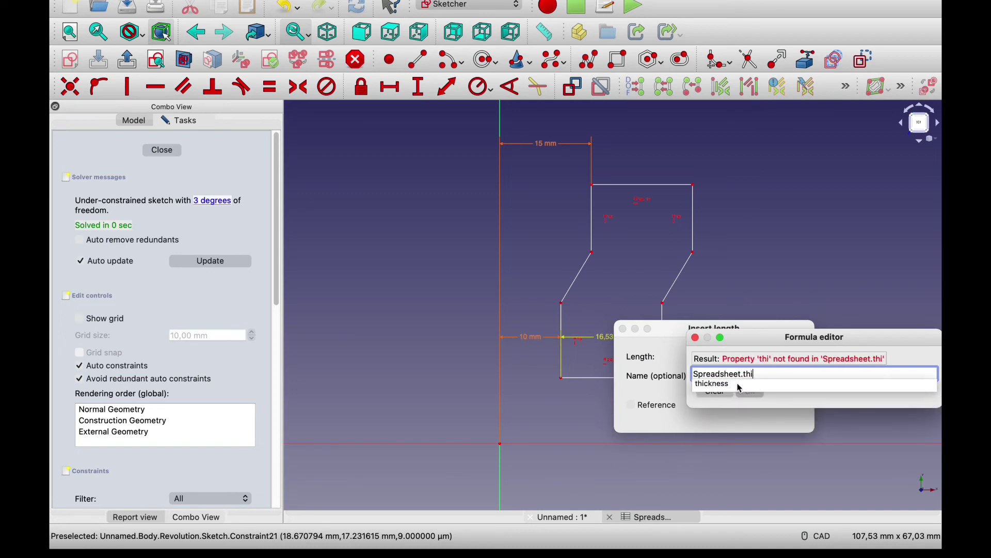
pyautogui.click(739, 386)
pyautogui.click(744, 391)
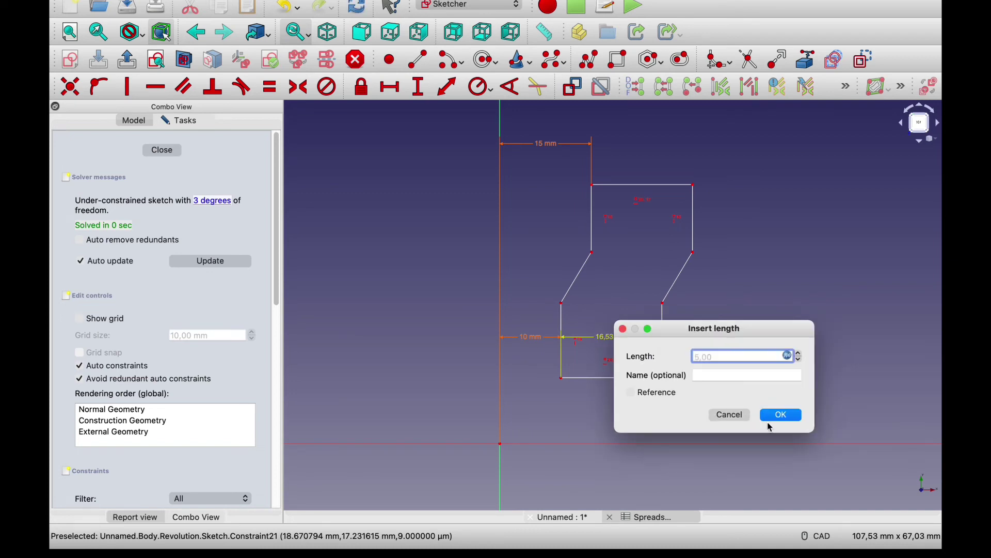
pyautogui.click(768, 416)
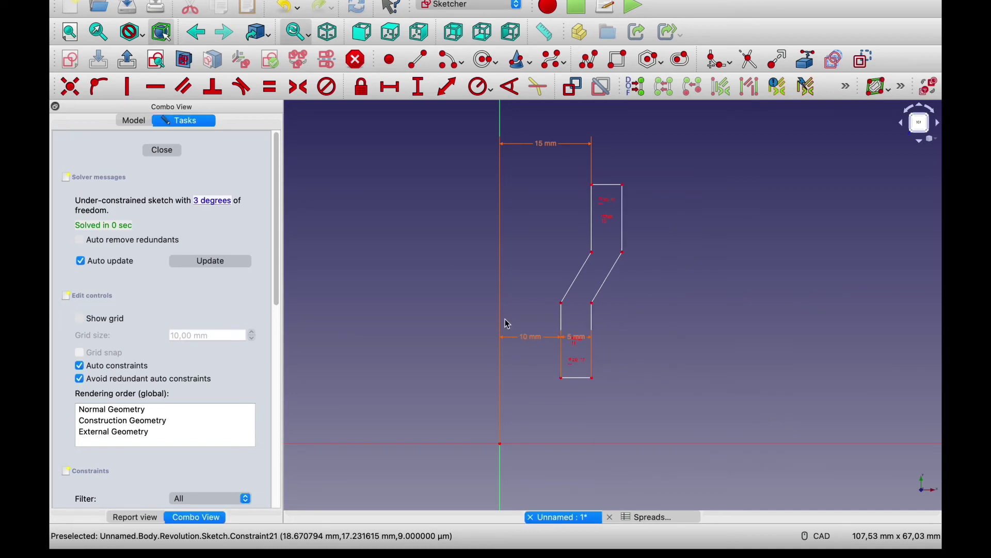
pyautogui.click(161, 150)
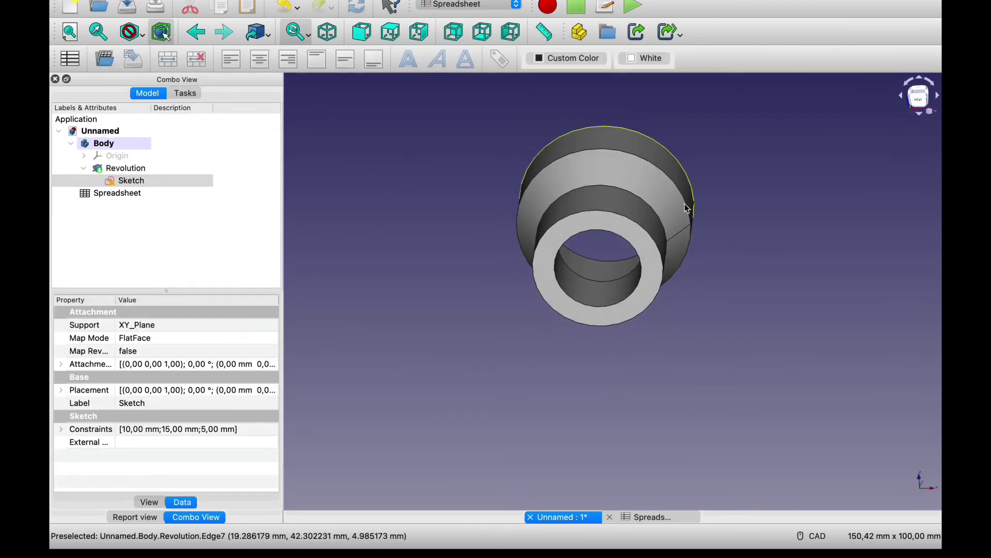
# Change the spreadsheet parameters to 50 for inlet_rad, 30 for outlet_rad and 10 for thickness
pyautogui.rightClick(660, 249)
pyautogui.click(800, 186)
pyautogui.moveTo(801, 186); pyautogui.dragTo(646, 254, button='middle')
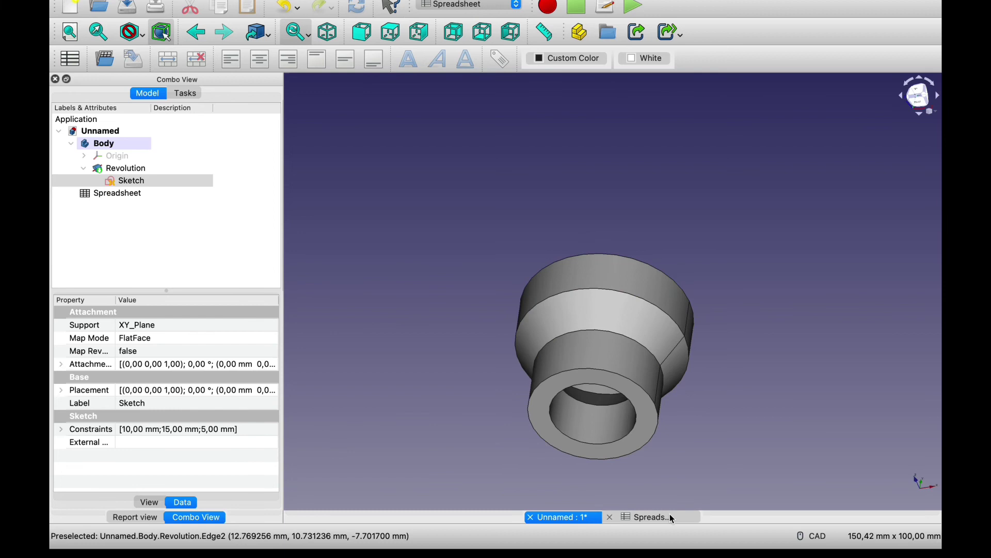
pyautogui.click(652, 517)
pyautogui.click(412, 130)
pyautogui.click(420, 127)
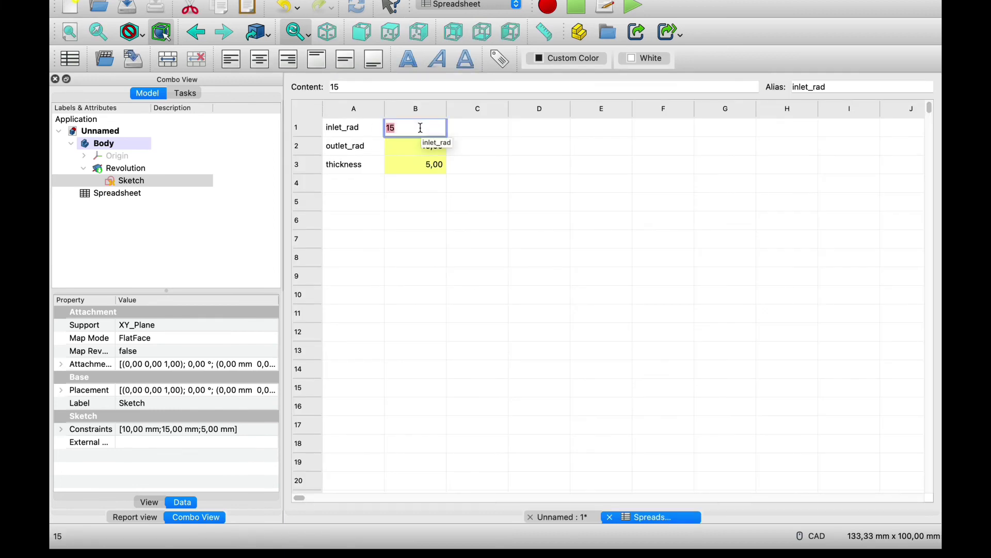
pyautogui.write('50')
pyautogui.click(422, 146)
pyautogui.click(422, 146)
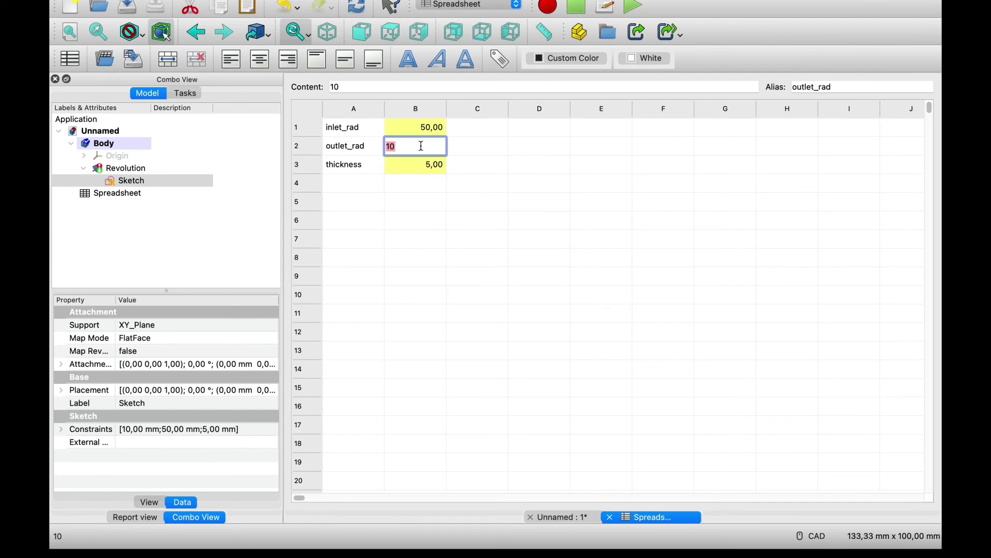
pyautogui.doubleClick(428, 164)
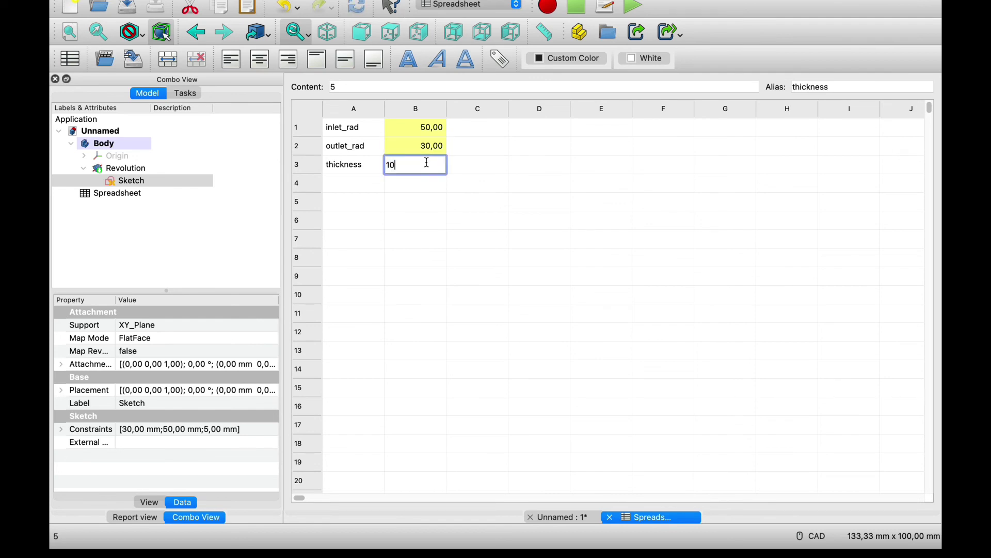
pyautogui.click(539, 352)
# Return to the 3D model and examine the resized revolved part from its inlet and outlet sides
pyautogui.click(587, 518)
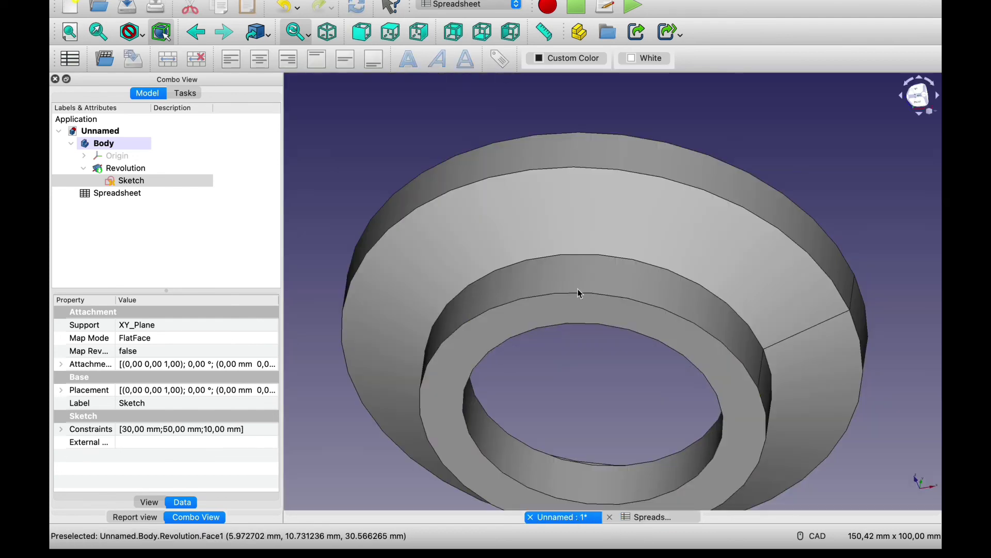
pyautogui.scroll(-5, 671, 367)
pyautogui.moveTo(671, 367); pyautogui.dragTo(568, 306, button='middle')
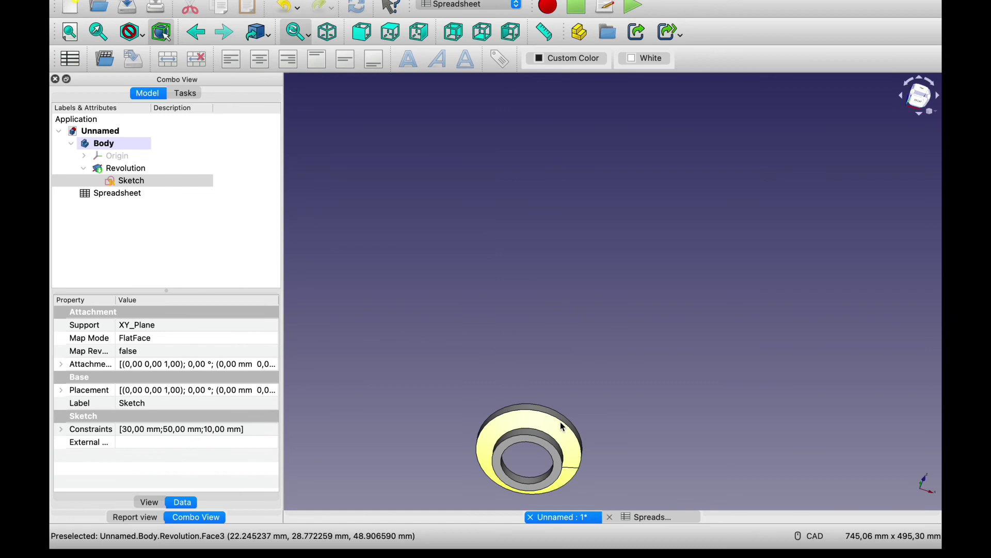
pyautogui.press('2')
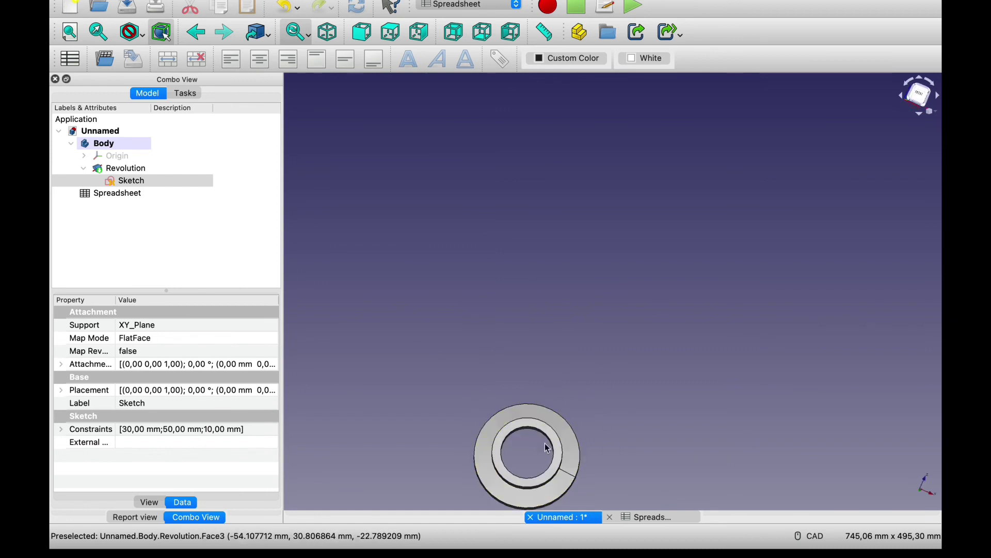
pyautogui.moveTo(551, 343); pyautogui.dragTo(660, 225, button='middle')
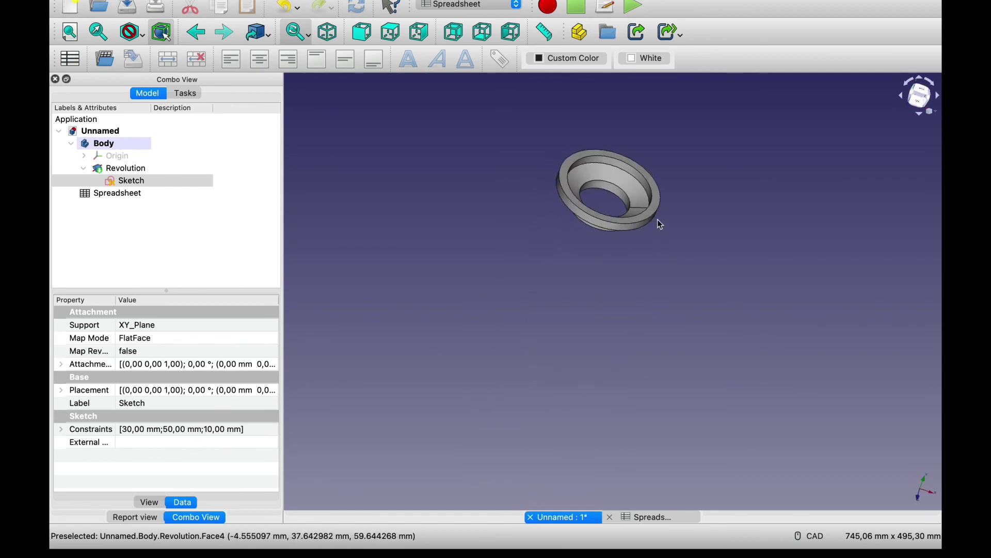
pyautogui.moveTo(730, 128); pyautogui.dragTo(465, 240, button='middle')
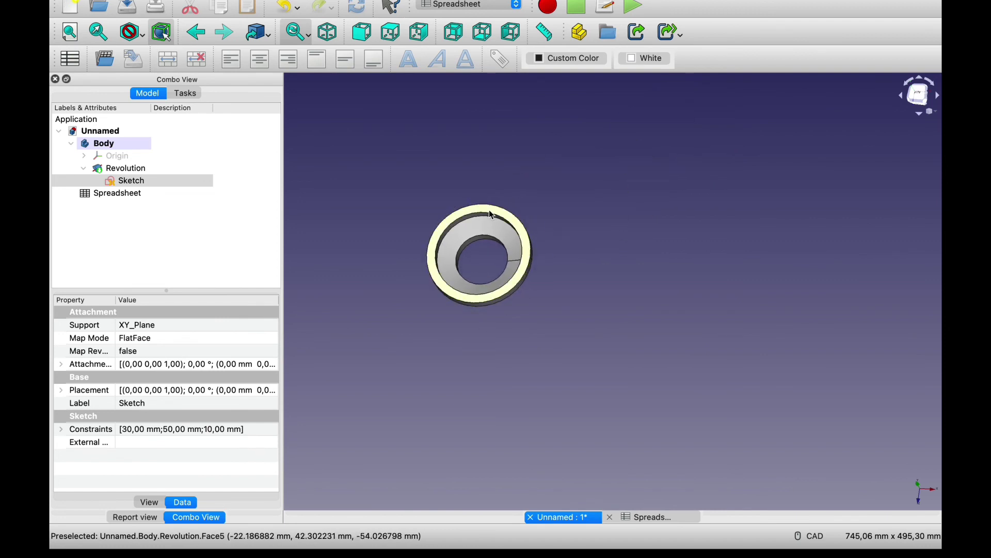
pyautogui.scroll(5, 466, 240)
pyautogui.scroll(-5, 466, 239)
pyautogui.moveTo(562, 303); pyautogui.dragTo(653, 153, button='middle')
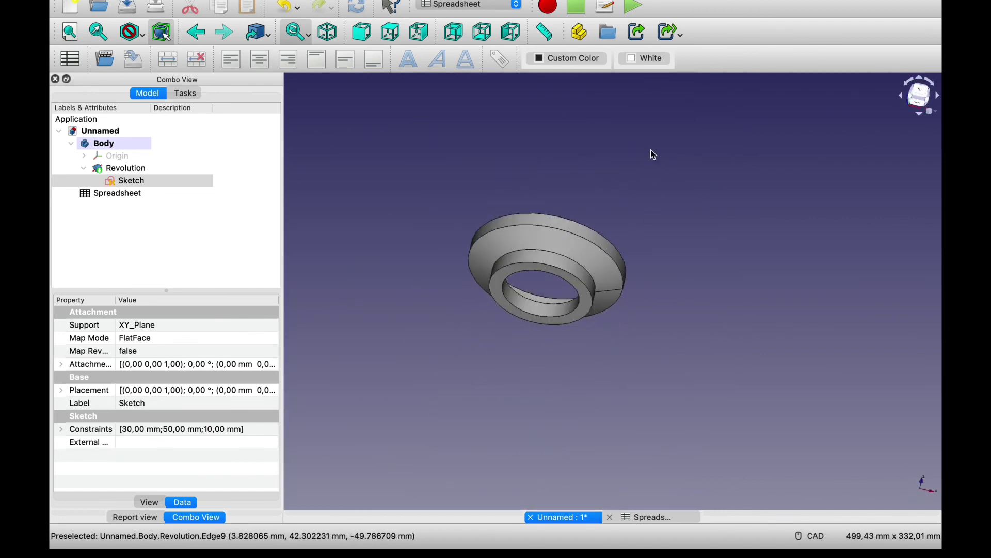
pyautogui.moveTo(609, 263); pyautogui.dragTo(539, 369, button='middle')
pyautogui.scroll(2, 571, 403)
pyautogui.scroll(-1, 537, 361)
pyautogui.scroll(4, 537, 361)
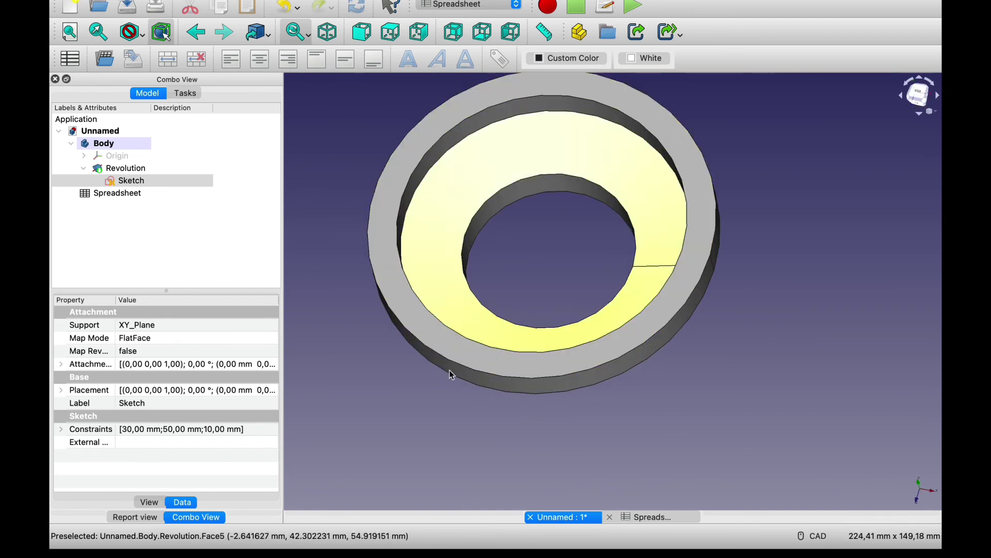